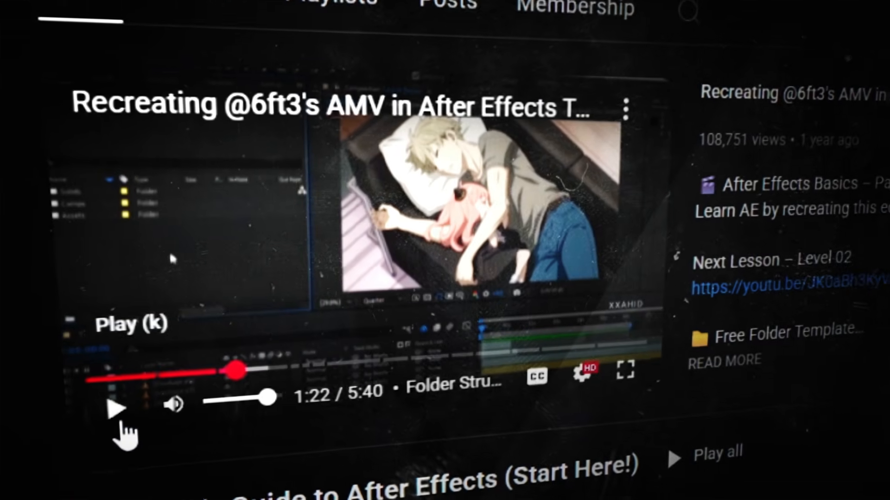
pyautogui.click(84, 450)
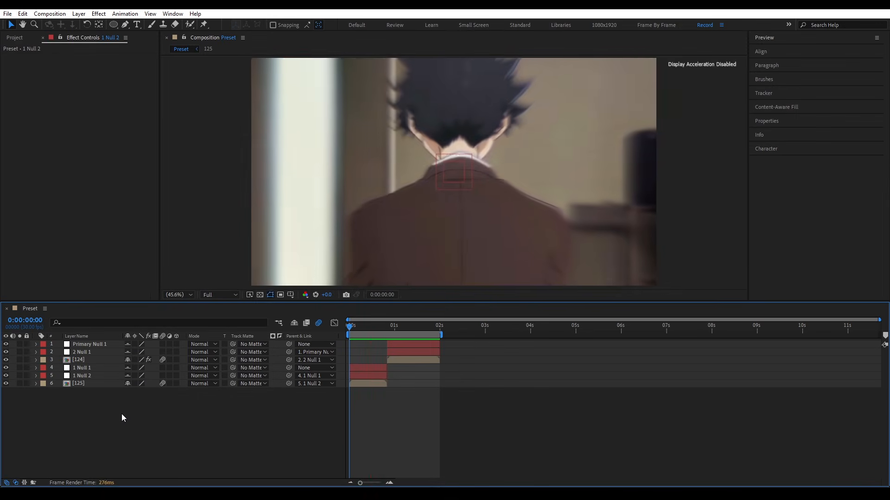
# Step: Play back the Preset composition and hide its shy null layers from the timeline
pyautogui.press('space')
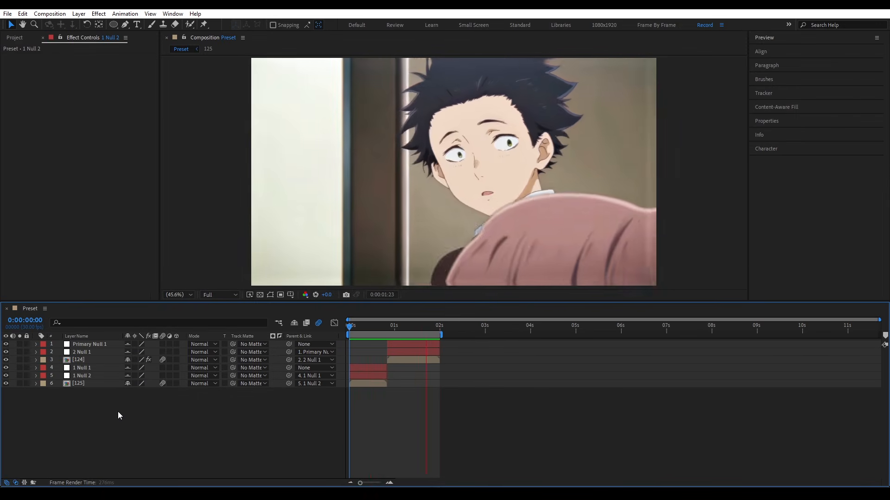
pyautogui.click(294, 323)
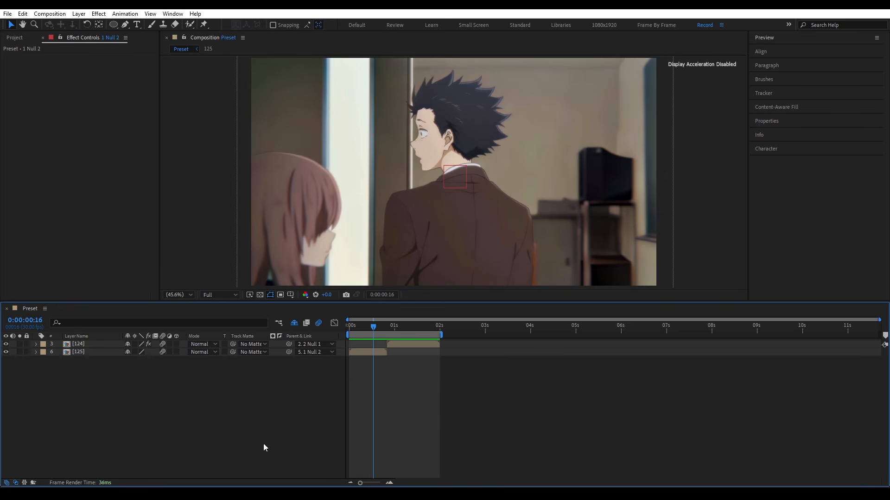
# Step: Add an adjustment layer above both clips, apply the XXitch preset to it and collapse its effects
pyautogui.hotkey('ctrl', 'alt', 'y')
pyautogui.hotkey('ctrl', 'space')
pyautogui.write('edg')
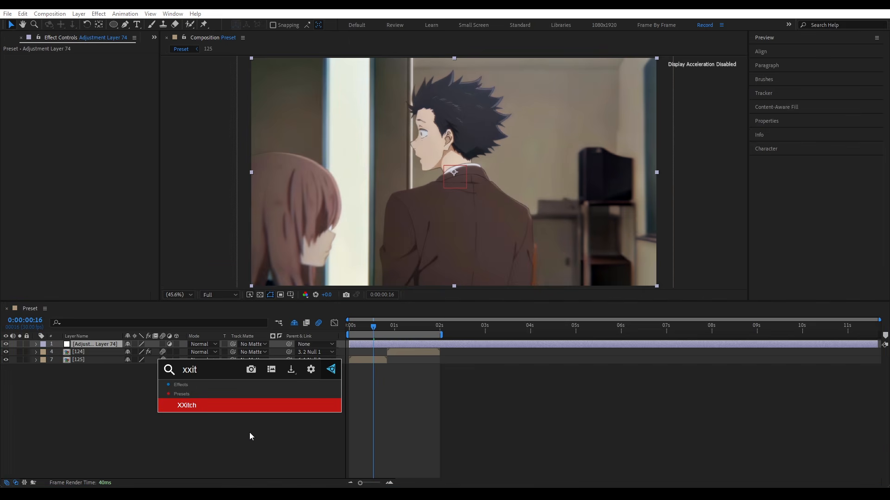
pyautogui.press('Return')
pyautogui.hotkey('ctrl', '`')
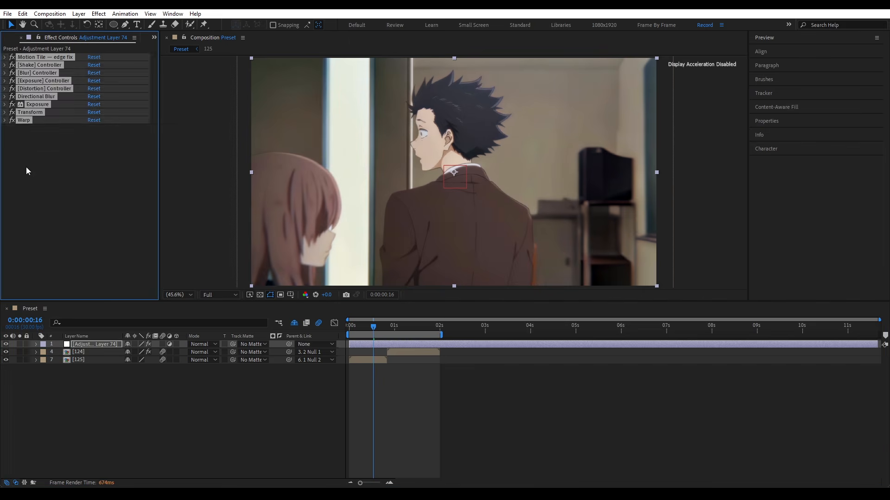
# Step: Reveal the adjustment layer's keyframes and shift them all so their peak sits on the cut between the two clips
pyautogui.click(102, 344)
pyautogui.press('u')
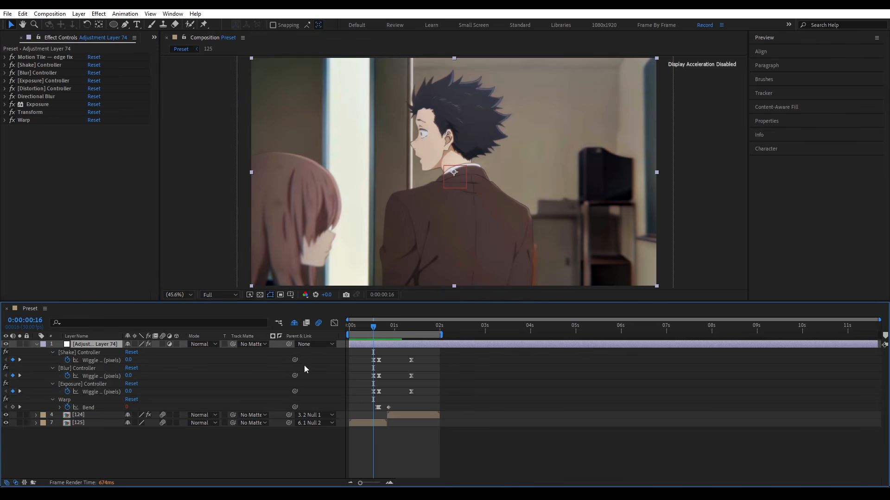
pyautogui.moveTo(358, 358); pyautogui.dragTo(447, 416)
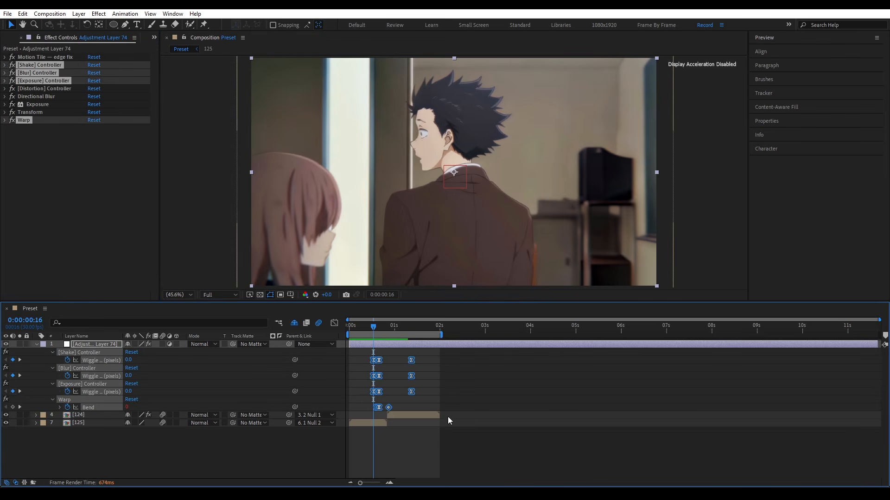
pyautogui.click(424, 389)
pyautogui.moveTo(433, 354); pyautogui.dragTo(365, 417)
pyautogui.scroll(4, 379, 408)
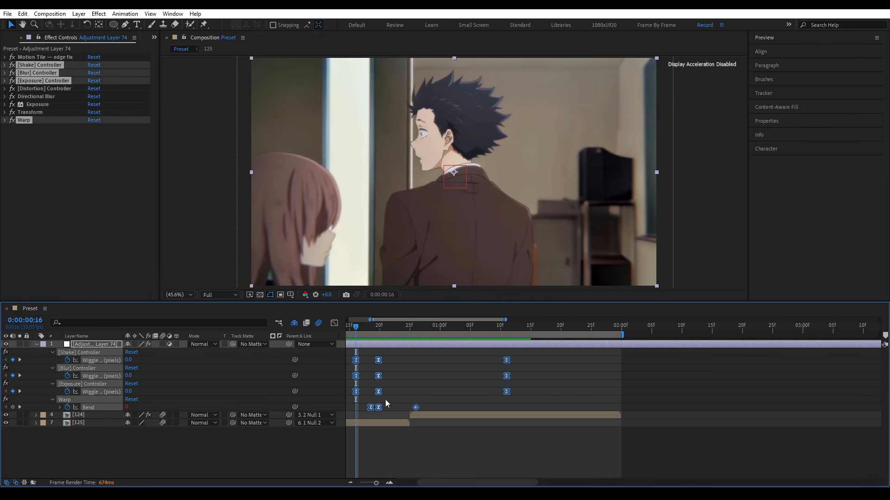
pyautogui.moveTo(400, 328); pyautogui.dragTo(410, 362)
pyautogui.moveTo(379, 354); pyautogui.dragTo(381, 392)
pyautogui.moveTo(413, 411); pyautogui.dragTo(387, 407)
pyautogui.scroll(-4, 388, 408)
# Step: Play back the composition from the start to check the XXitch transition
pyautogui.click(284, 446)
pyautogui.press('Home')
pyautogui.press('space')
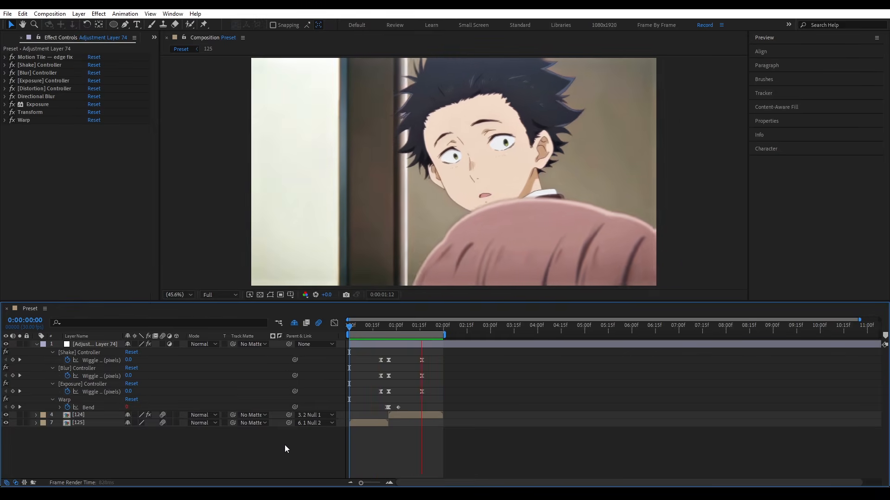
pyautogui.press('space')
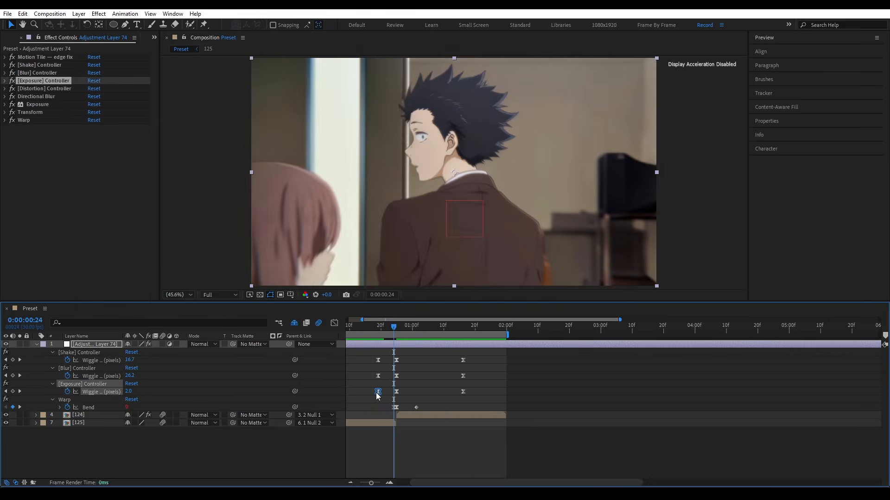
# Step: Examine the settings of the preset's Shake, Blur, Exposure and Distortion controllers
pyautogui.click(5, 88)
pyautogui.click(92, 96)
pyautogui.click(5, 112)
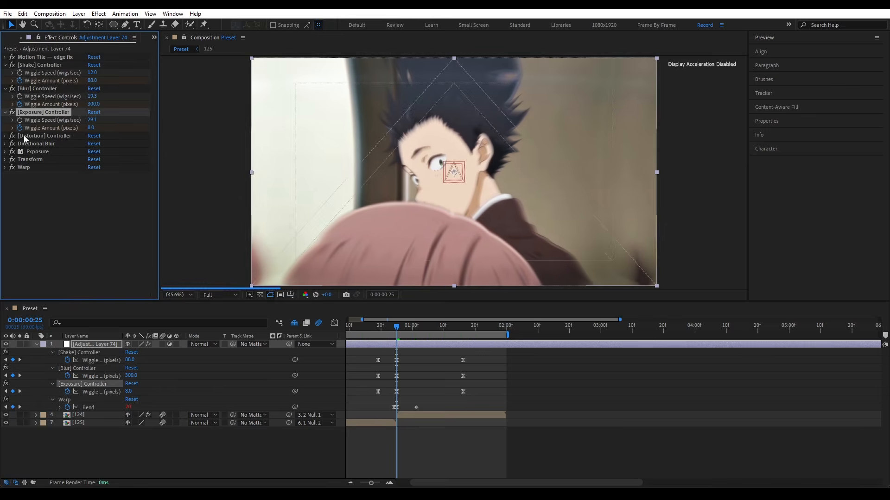
pyautogui.click(4, 136)
pyautogui.click(4, 135)
pyautogui.click(4, 112)
pyautogui.click(4, 88)
pyautogui.click(4, 65)
# Step: Scrub through the transition around the cut and examine the Warp effect's Bend expression
pyautogui.press('u')
pyautogui.click(379, 327)
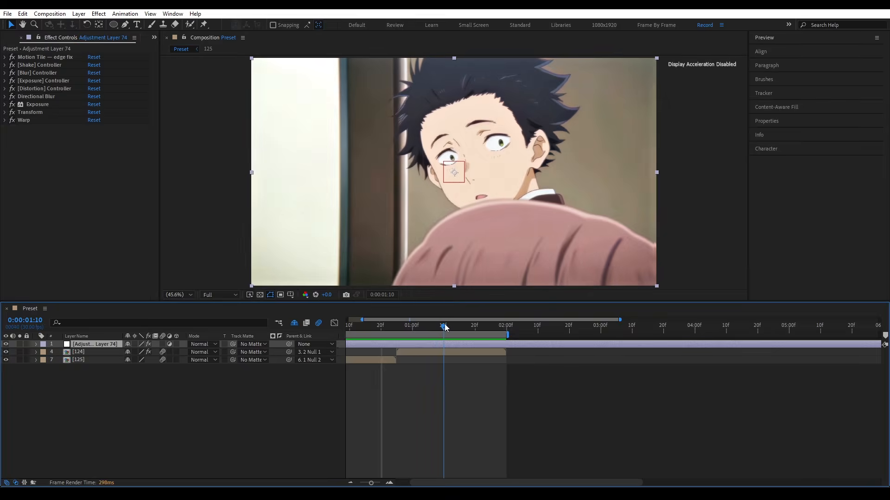
pyautogui.moveTo(444, 327); pyautogui.dragTo(395, 329)
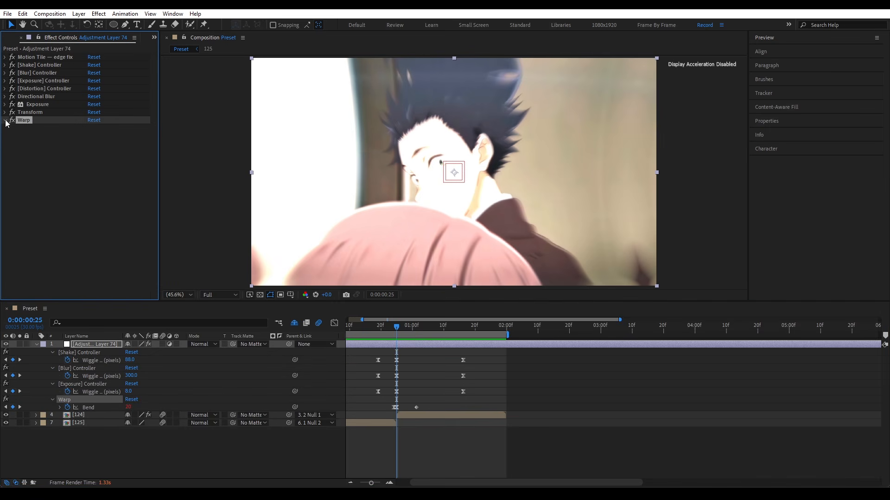
pyautogui.click(61, 408)
pyautogui.click(127, 414)
pyautogui.click(381, 417)
pyautogui.click(471, 400)
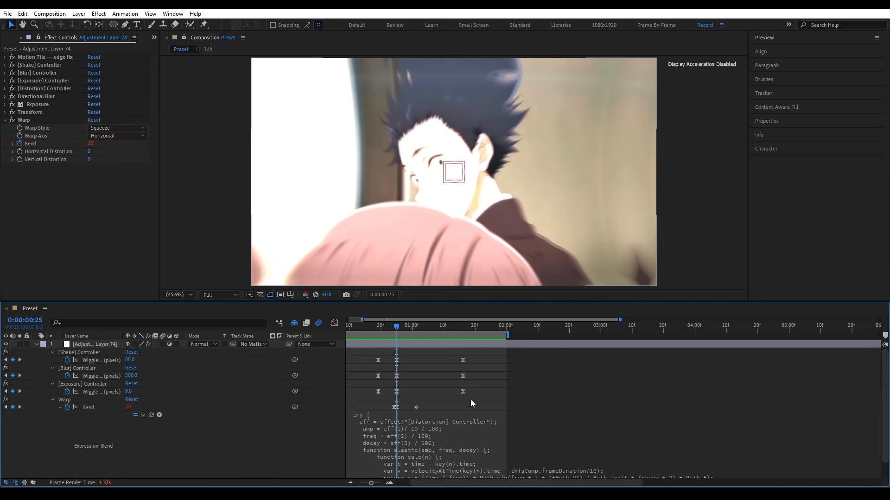
pyautogui.click(38, 343)
pyautogui.moveTo(424, 320); pyautogui.dragTo(410, 319)
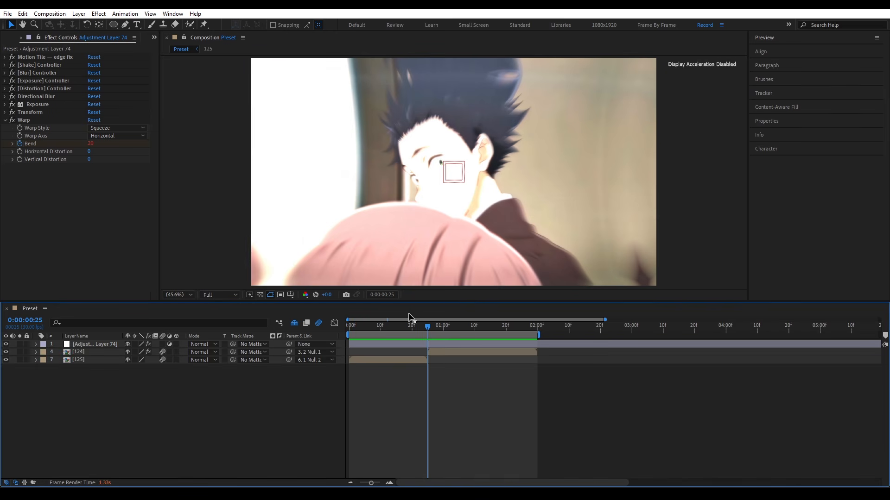
# Step: Delete the Shake, Blur, Exposure and Distortion controllers from the adjustment layer
pyautogui.click(55, 67)
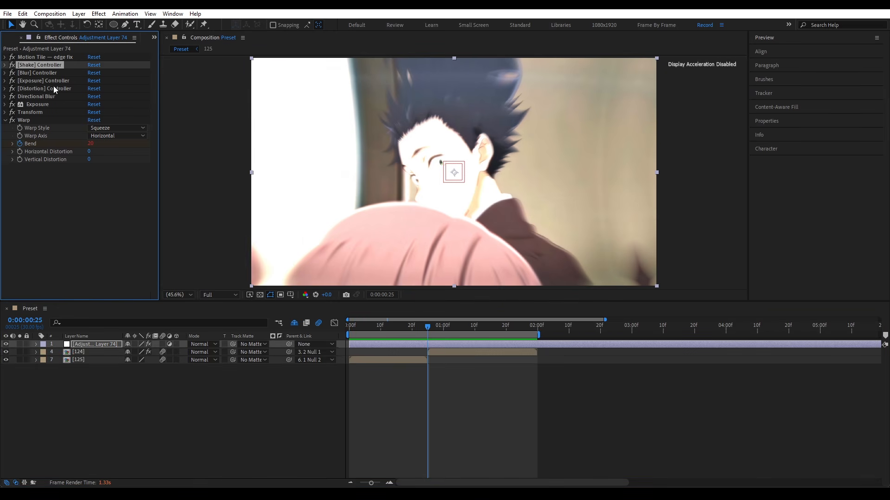
pyautogui.keyDown('shift'); pyautogui.click(55, 88); pyautogui.keyUp('shift')
pyautogui.press('Delete')
pyautogui.click(5, 88)
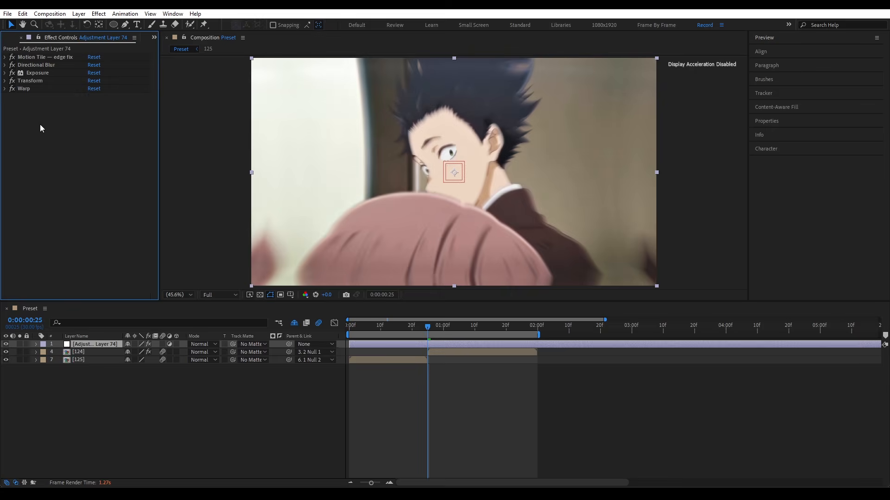
# Step: Preview the composition from its first frame with the simplified XXitch layer
pyautogui.click(201, 384)
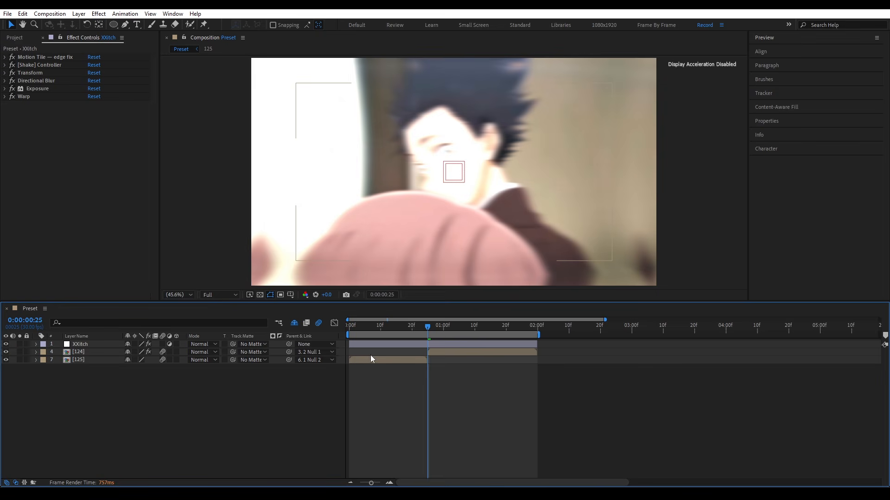
pyautogui.moveTo(329, 340); pyautogui.dragTo(327, 341)
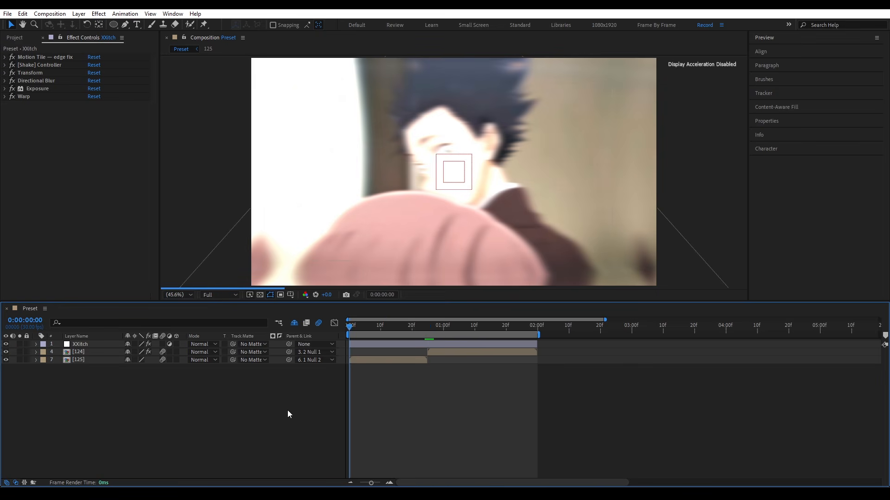
pyautogui.press('space')
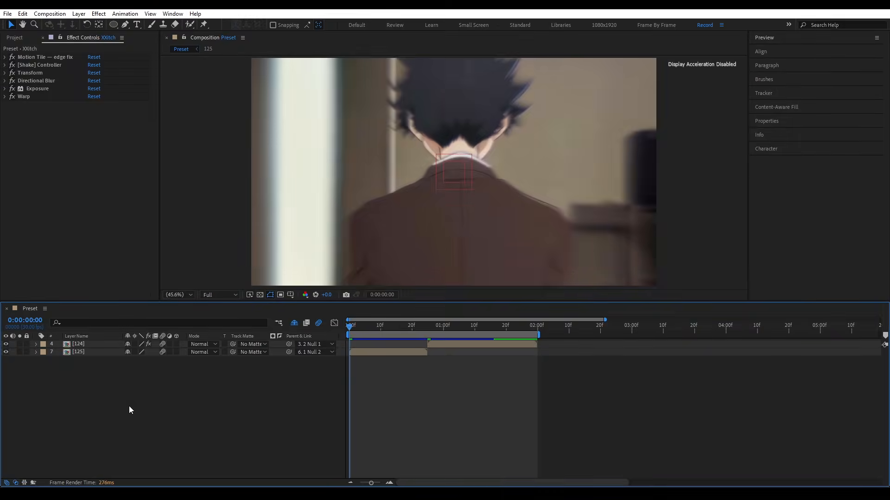
# Step: Add an adjustment layer named Twitch above the clips, apply the Twitch effect and preview it
pyautogui.hotkey('ctrl', 'Up')
pyautogui.hotkey('ctrl', 'space')
pyautogui.write('tw')
pyautogui.press('Return')
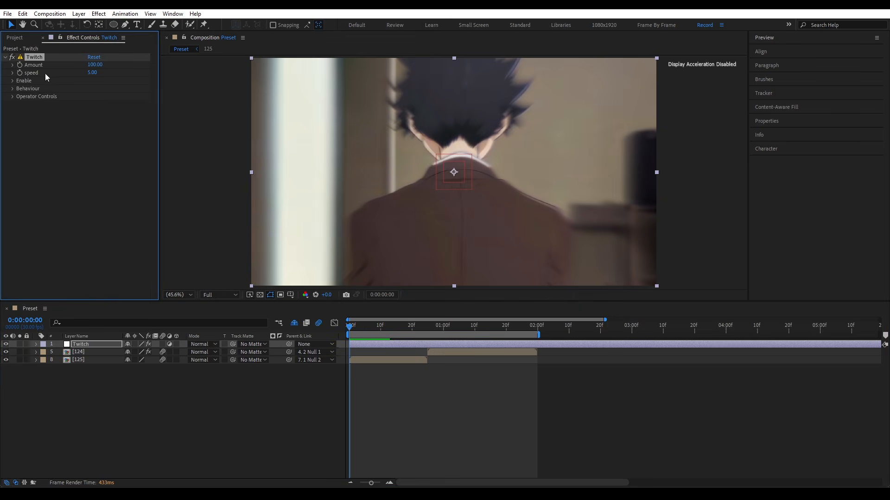
pyautogui.press('space')
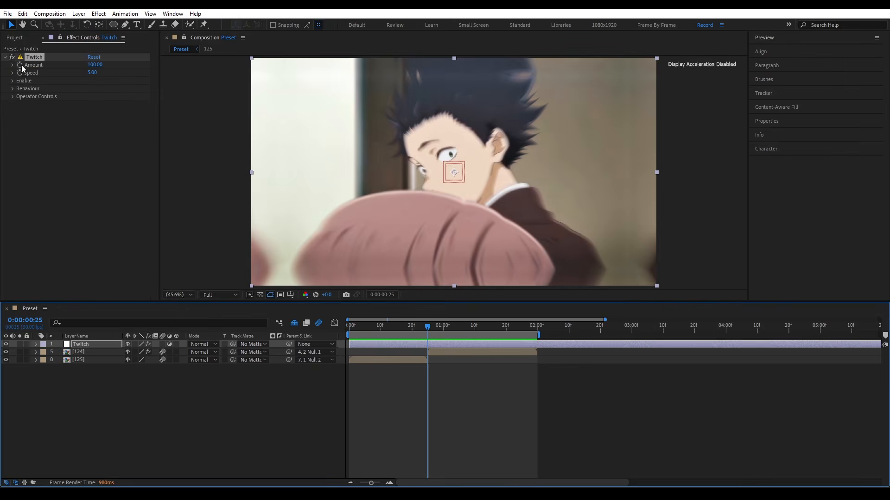
# Step: Keyframe the Twitch Amount at 60 on the cut and at 0 seven frames before and after it
pyautogui.click(20, 65)
pyautogui.click(412, 346)
pyautogui.press('u')
pyautogui.moveTo(139, 360); pyautogui.dragTo(136, 361)
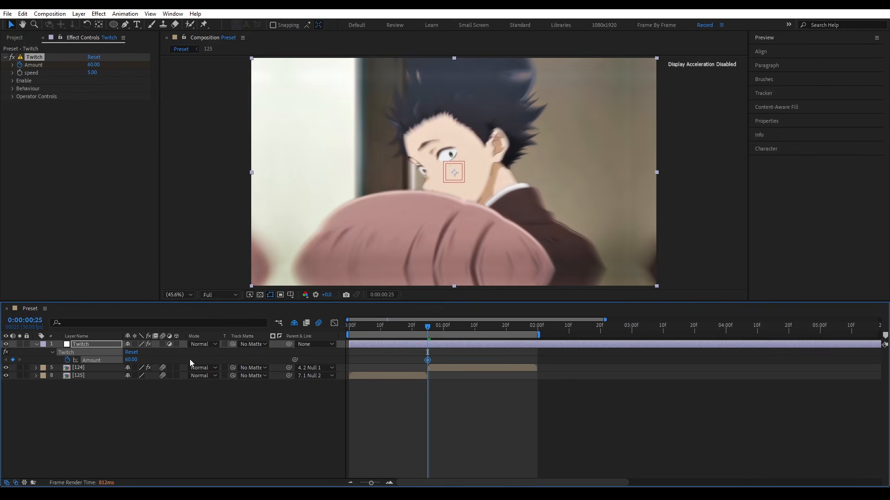
pyautogui.moveTo(421, 331); pyautogui.dragTo(449, 334)
pyautogui.click(181, 405)
# Step: Easy-ease the three Twitch Amount keyframes, shape their curve into a sharp peak at the cut and preview the result
pyautogui.moveTo(397, 356); pyautogui.dragTo(463, 371)
pyautogui.press('F9')
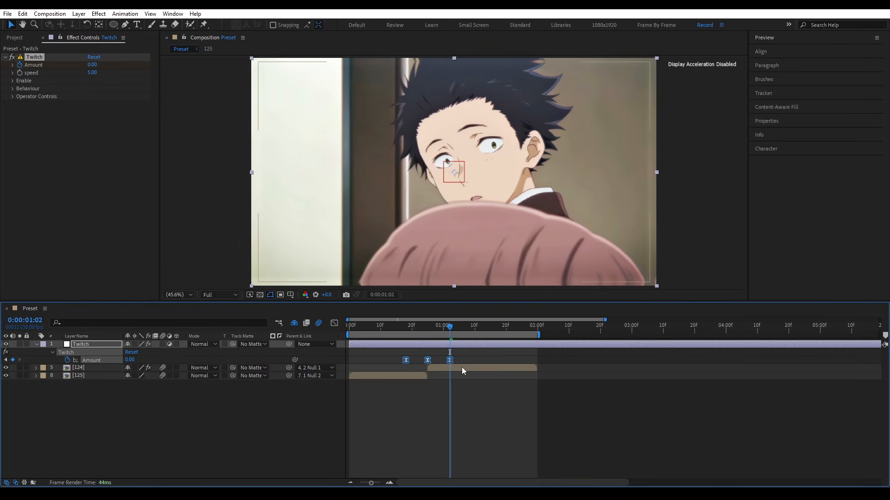
pyautogui.hotkey('shift', 'F3')
pyautogui.click(427, 349)
pyautogui.scroll(3, 426, 351)
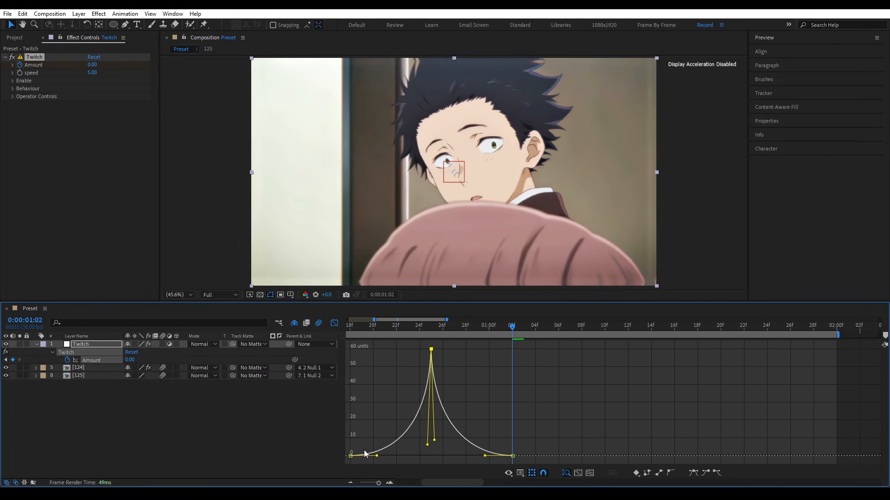
pyautogui.click(334, 323)
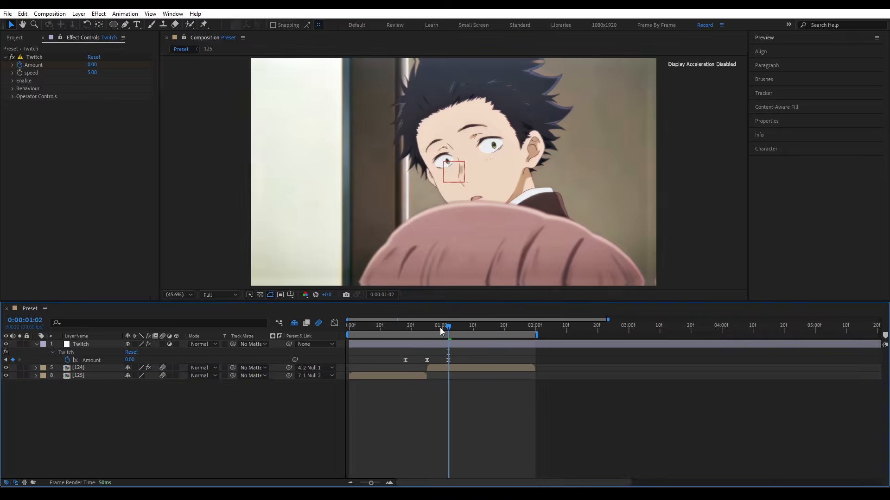
pyautogui.press('space')
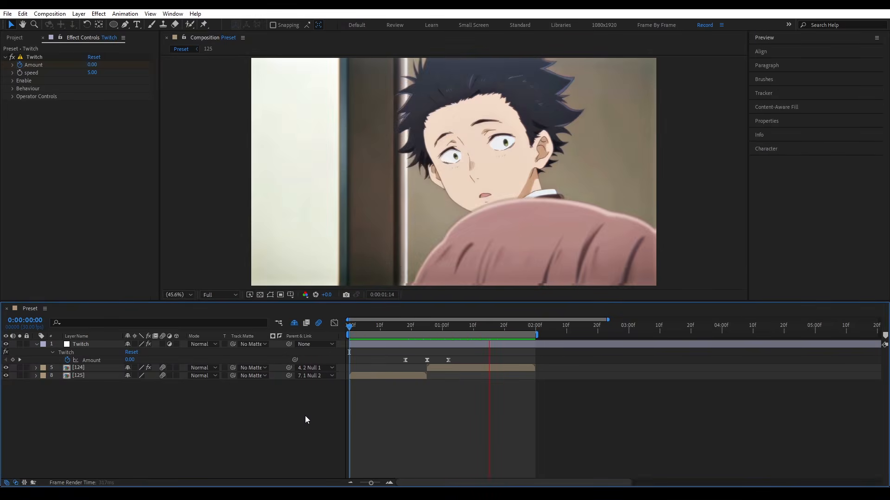
# Step: Enable Light and Slide in the Twitch effect, set Slide Amount to 25 and preview the transition
pyautogui.click(426, 326)
pyautogui.click(13, 81)
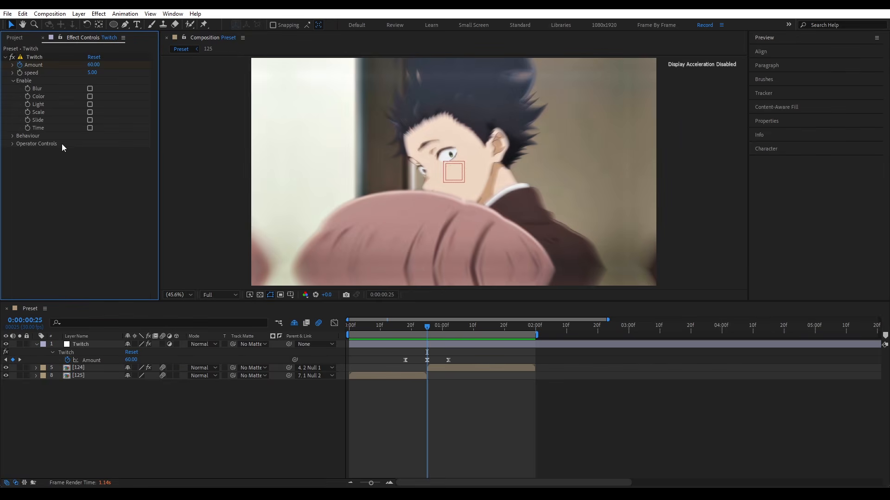
pyautogui.click(90, 104)
pyautogui.click(90, 120)
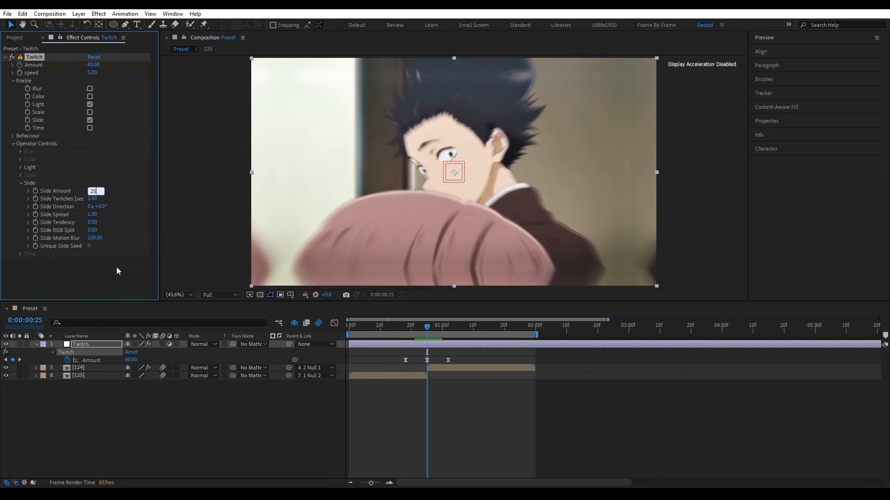
pyautogui.press('Return')
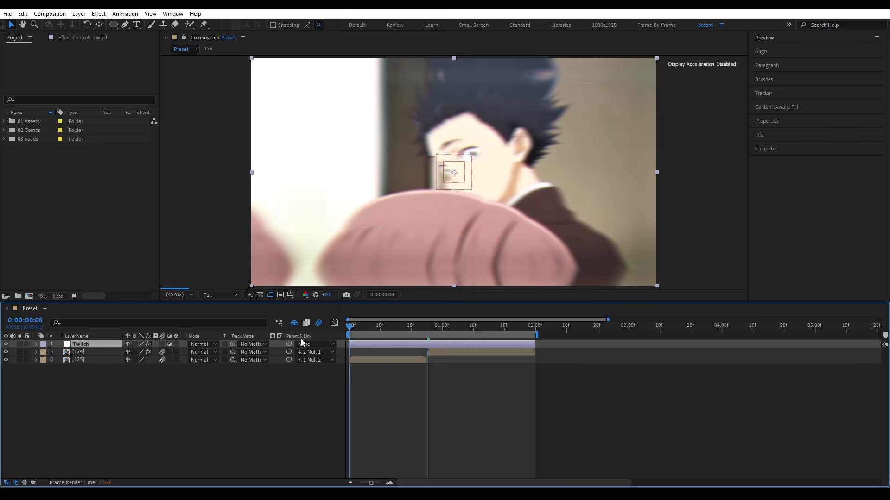
pyautogui.press('space')
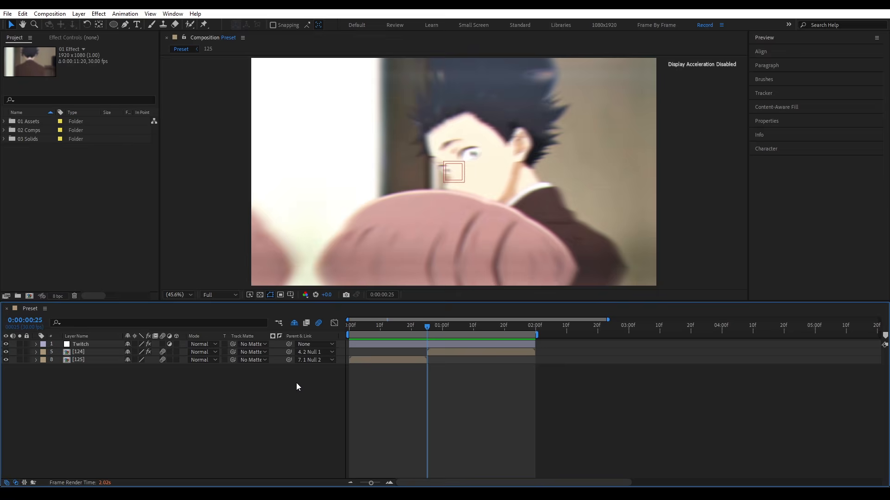
# Step: Add a Turb adjustment layer with Turbulent Displace starting at the cut, and keyframe its Amount and Size there with Size 200
pyautogui.hotkey('ctrl', 'v')
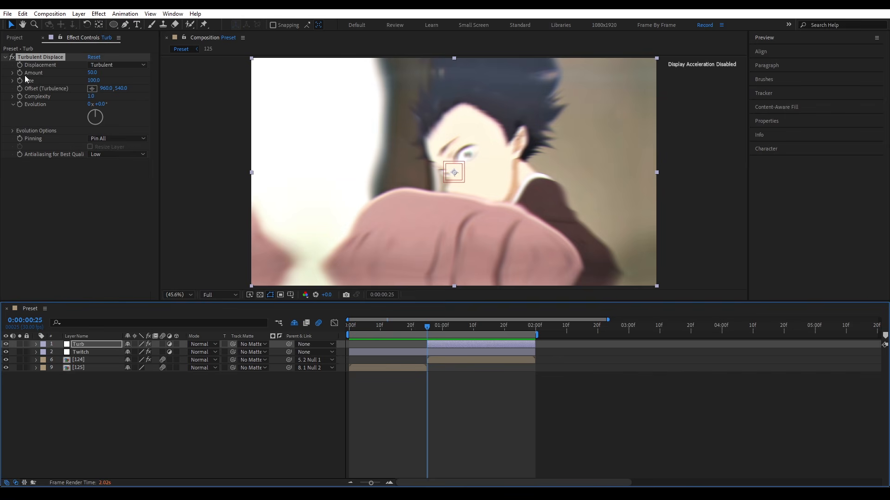
pyautogui.click(20, 81)
pyautogui.click(93, 81)
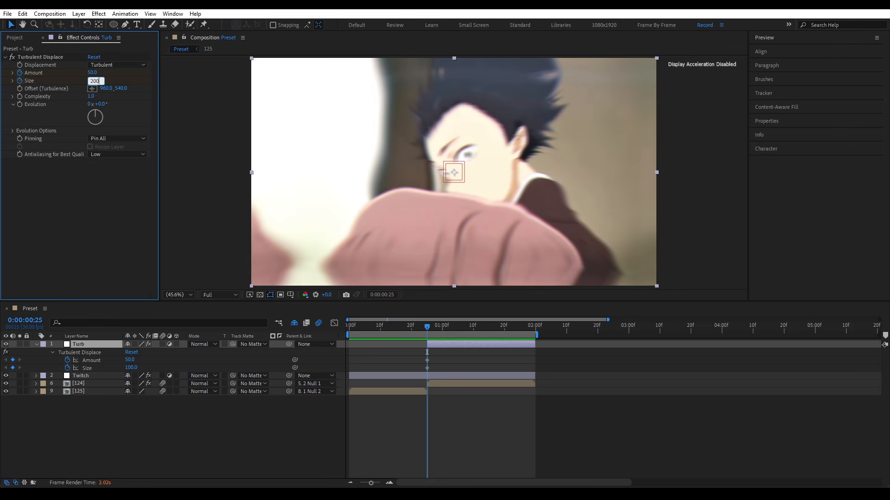
pyautogui.press('Return')
# Step: Keyframe the Turbulent Displace Size at 400 at 0:00:01:15
pyautogui.moveTo(427, 326); pyautogui.dragTo(491, 334)
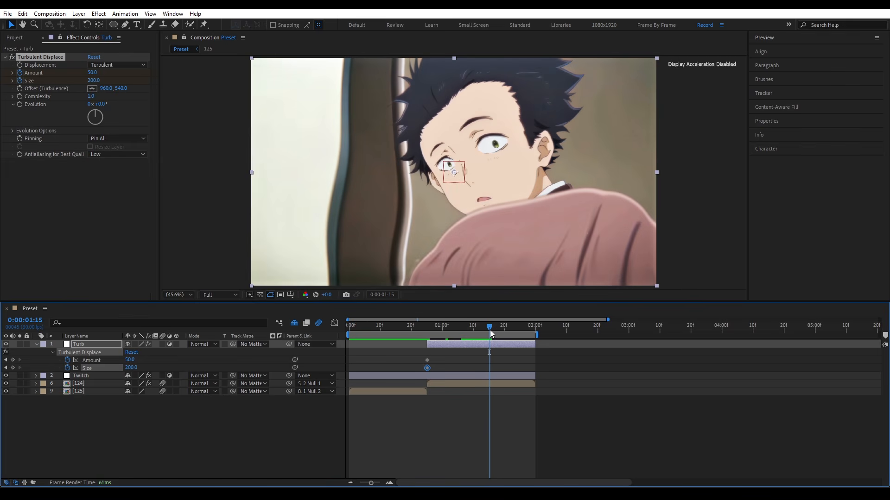
pyautogui.write('400')
pyautogui.press('Return')
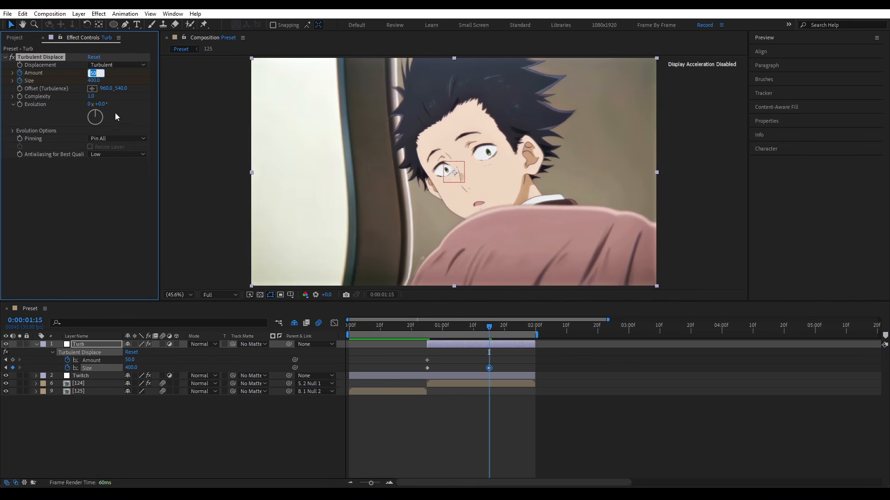
# Step: Keyframe the Turbulent Displace Amount at 0 at 0:00:01:15, easy-ease the Amount and Size keyframes and preview the transition
pyautogui.press('Return')
pyautogui.moveTo(489, 327); pyautogui.dragTo(398, 328)
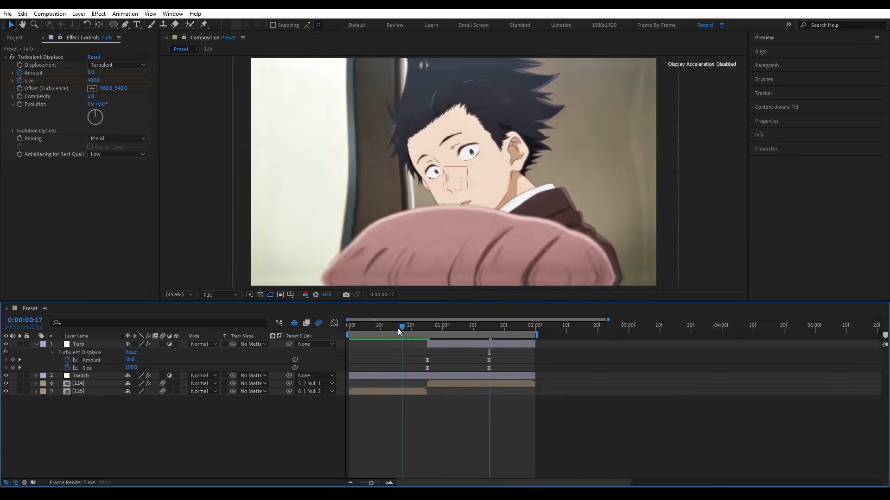
pyautogui.press('space')
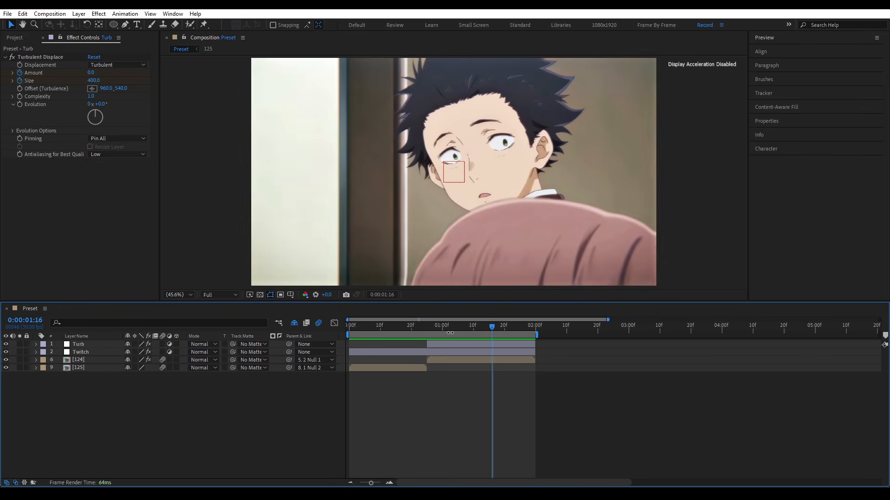
# Step: Add an S_Shake effect to the Turb adjustment layer
pyautogui.click(444, 344)
pyautogui.hotkey('ctrl', 'space')
pyautogui.write('s_shak')
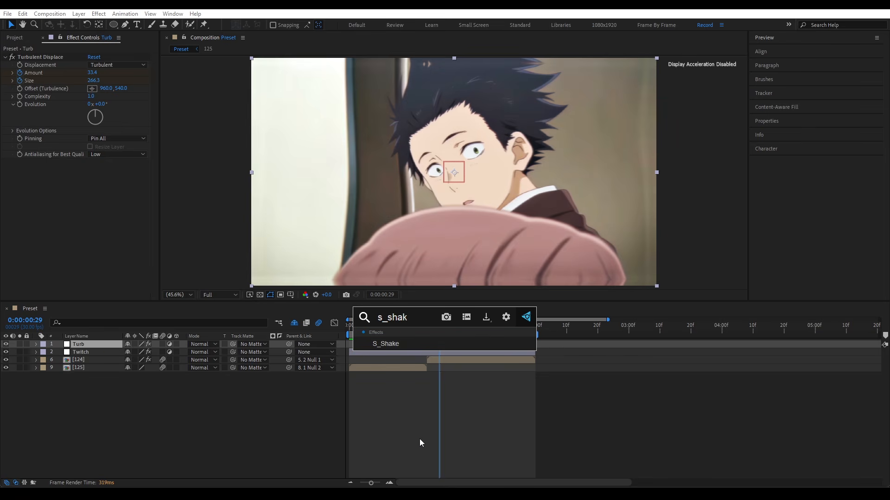
pyautogui.press('Return')
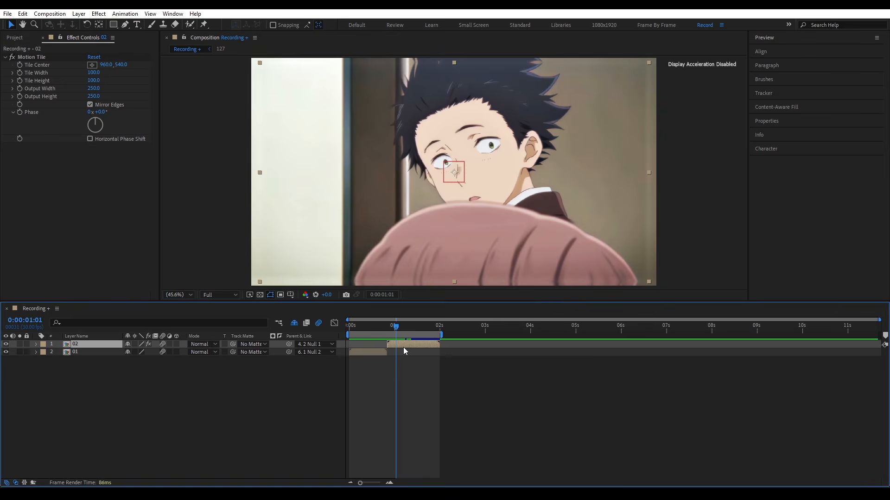
# Step: Duplicate clip 02 without its Motion Tile effect and draw a Pen mask around the character's face on the copy
pyautogui.hotkey('ctrl', 'd')
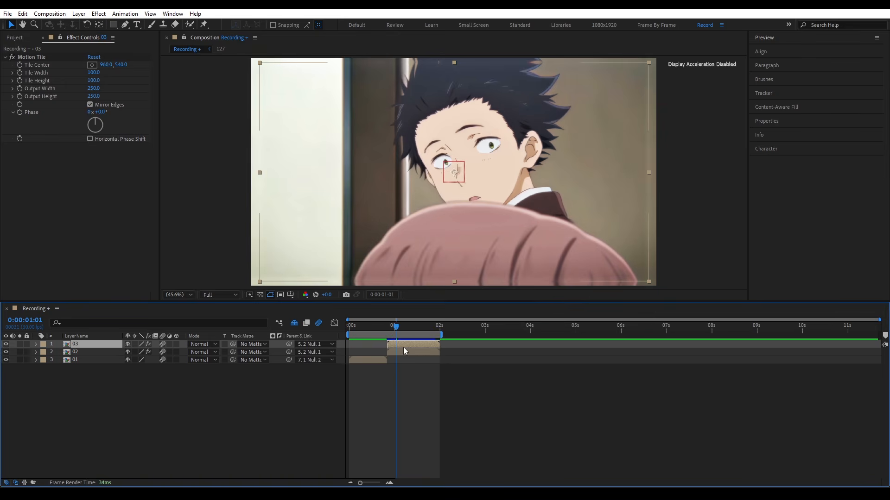
pyautogui.press('g')
pyautogui.click(408, 117)
pyautogui.click(459, 94)
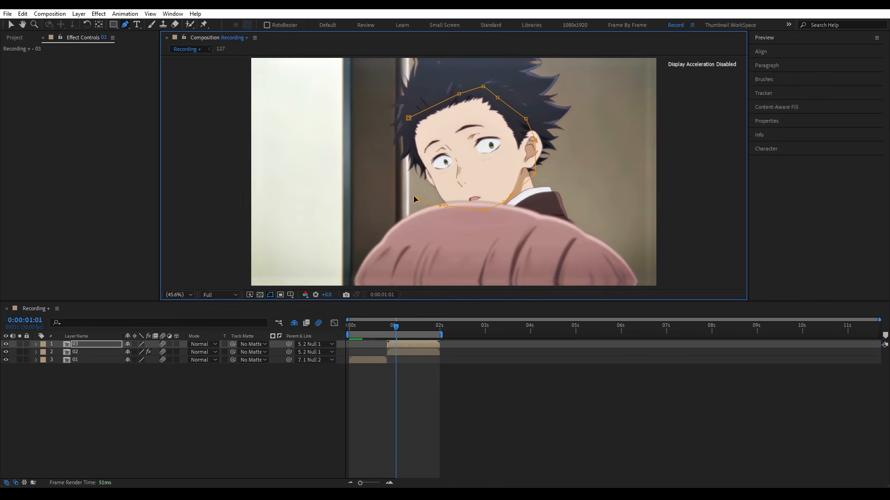
pyautogui.moveTo(388, 132); pyautogui.dragTo(394, 134)
pyautogui.moveTo(416, 199); pyautogui.dragTo(425, 193)
pyautogui.click(106, 344)
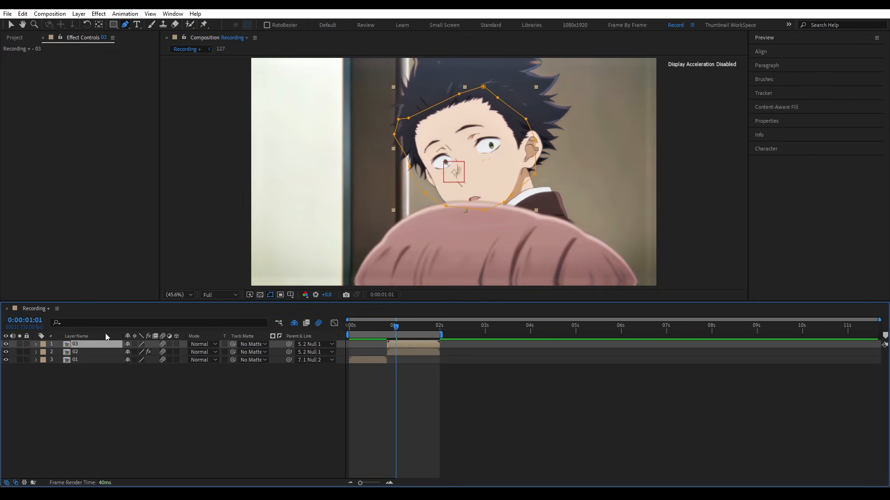
# Step: Solo the masked face layer, add an inverted Find Edges effect and duplicate it twice
pyautogui.click(19, 345)
pyautogui.hotkey('ctrl', 'space')
pyautogui.write('find')
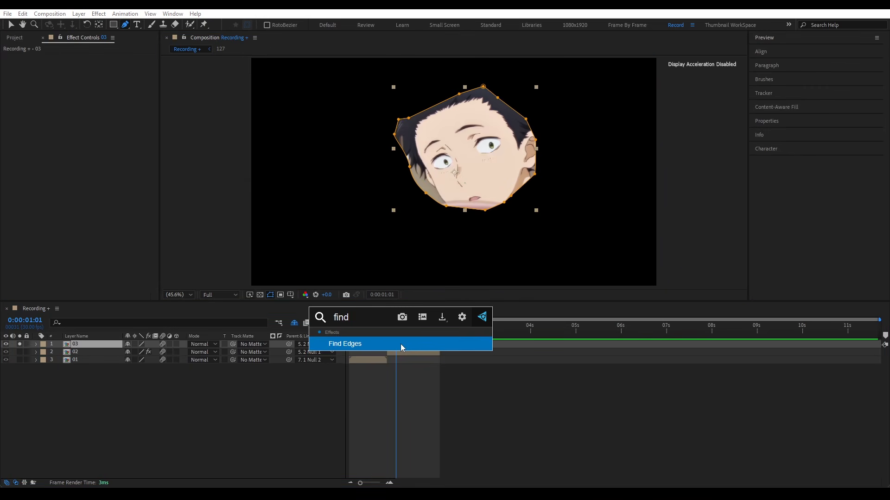
pyautogui.click(400, 344)
pyautogui.click(91, 65)
pyautogui.hotkey('ctrl', 'd')
pyautogui.hotkey('ctrl', 'd')
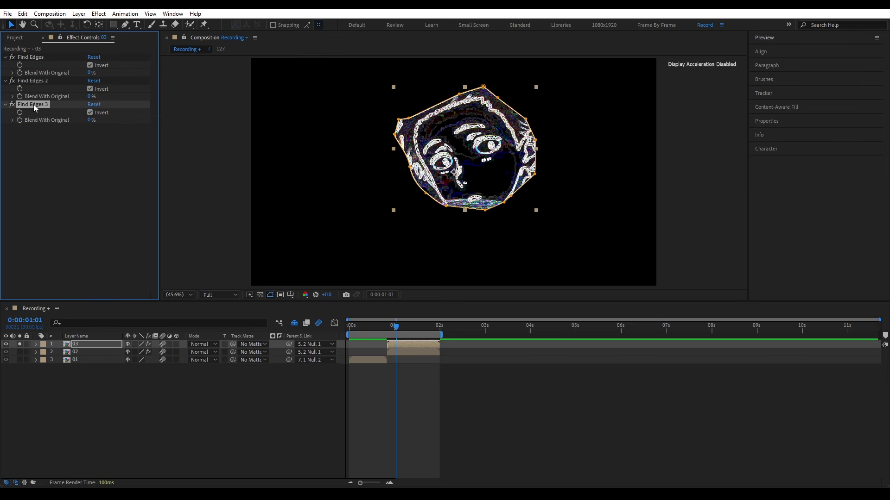
pyautogui.hotkey('ctrl', 'a')
pyautogui.click(6, 105)
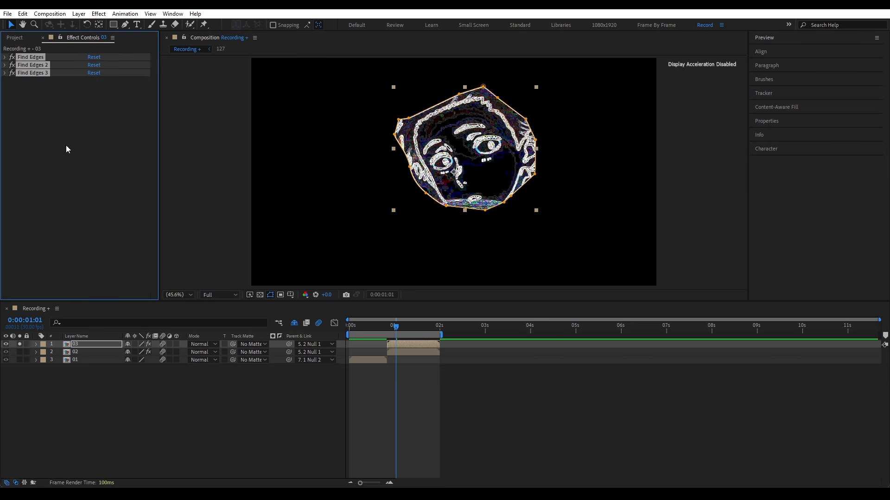
# Step: Add CC Ball Action to the masked face layer and set its Grid Spacing to 10
pyautogui.click(65, 146)
pyautogui.hotkey('ctrl', 'space')
pyautogui.write('cc b')
pyautogui.click(66, 146)
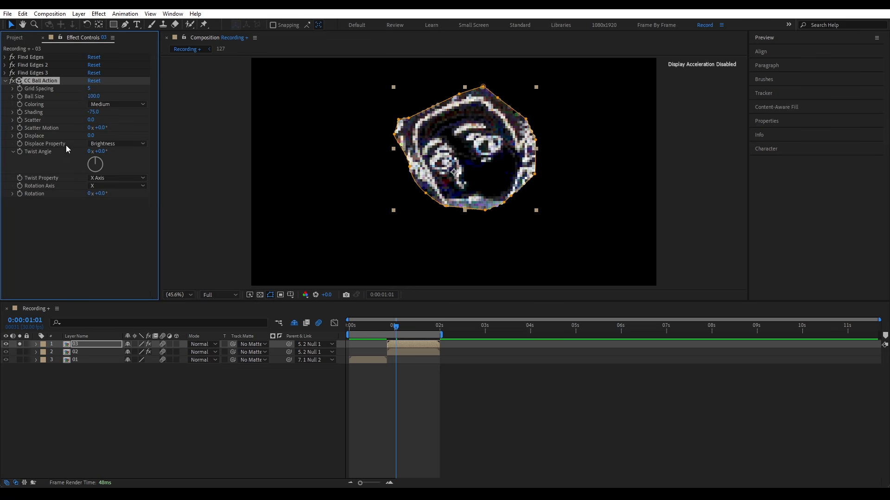
pyautogui.click(88, 88)
pyautogui.write('10')
pyautogui.press('Return')
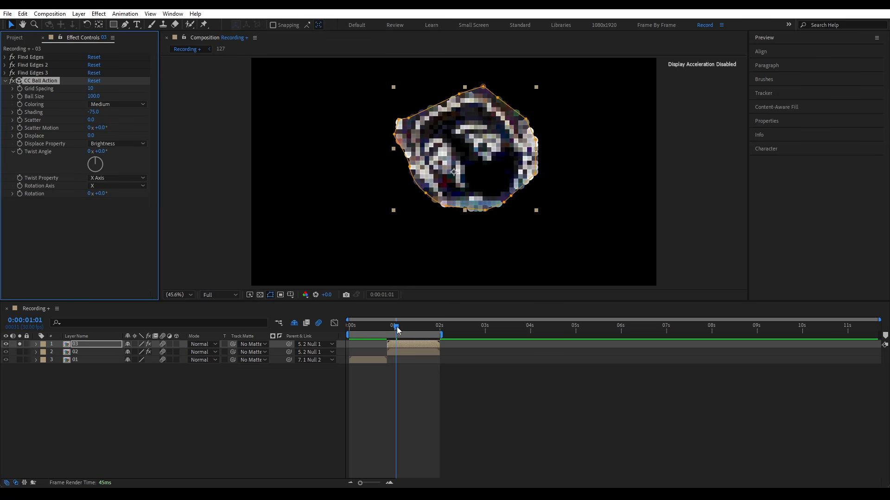
# Step: Keyframe the CC Ball Action Ball Size at 35 at the layer's start, 0:00:00:25
pyautogui.moveTo(396, 328); pyautogui.dragTo(388, 328)
pyautogui.click(93, 96)
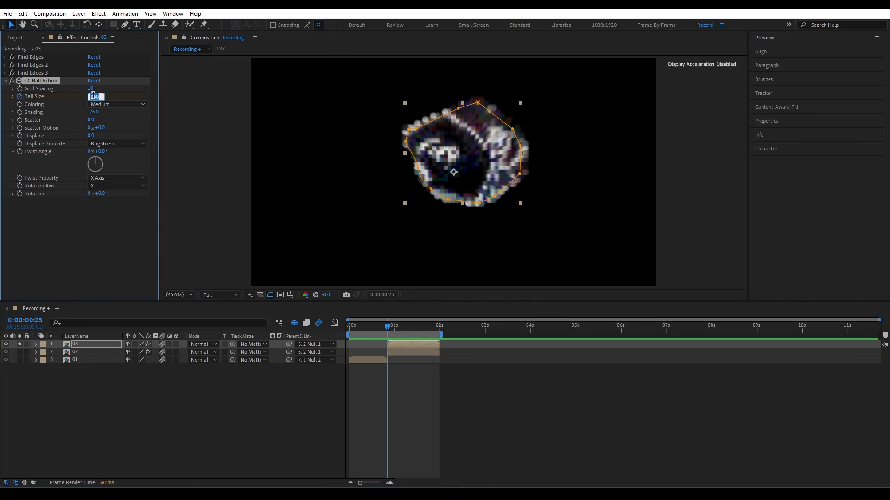
pyautogui.write('35')
pyautogui.press('Return')
pyautogui.press('u')
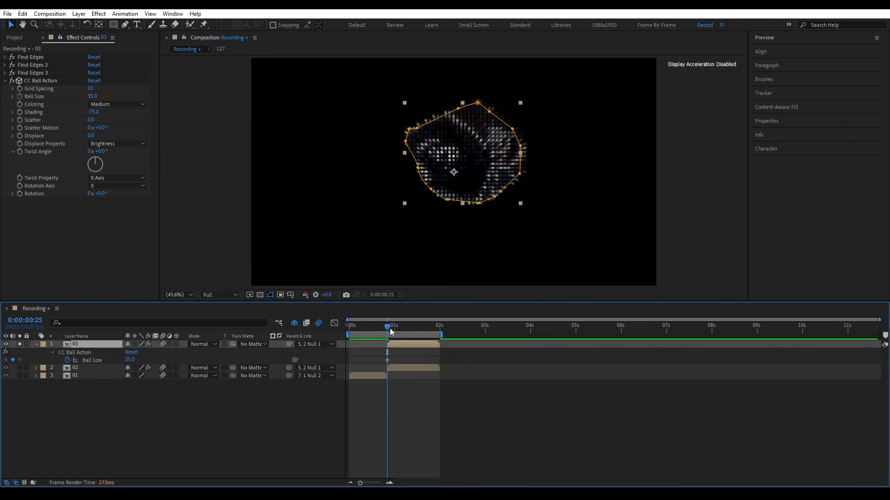
# Step: Animate the face layer to a smaller Ball Size and from 100% to a larger Scale, ending at about 0:00:01:22
pyautogui.moveTo(388, 328)
pyautogui.mouseDown()
pyautogui.moveTo(428, 327)
pyautogui.moveTo(388, 327)
pyautogui.moveTo(416, 328)
pyautogui.mouseUp()
pyautogui.click(159, 390)
pyautogui.click(398, 347)
pyautogui.hotkey('shift', 's')
pyautogui.moveTo(154, 368); pyautogui.dragTo(167, 368)
pyautogui.moveTo(415, 367); pyautogui.dragTo(428, 367)
# Step: Easy-ease the Ball Size and Scale keyframes, shape their curves and preview the dots over the footage with solo off
pyautogui.moveTo(437, 356)
pyautogui.mouseDown()
pyautogui.moveTo(380, 370)
pyautogui.moveTo(387, 391)
pyautogui.mouseUp()
pyautogui.press('F9')
pyautogui.click(334, 323)
pyautogui.click(334, 323)
pyautogui.click(396, 399)
pyautogui.moveTo(416, 327); pyautogui.dragTo(388, 327)
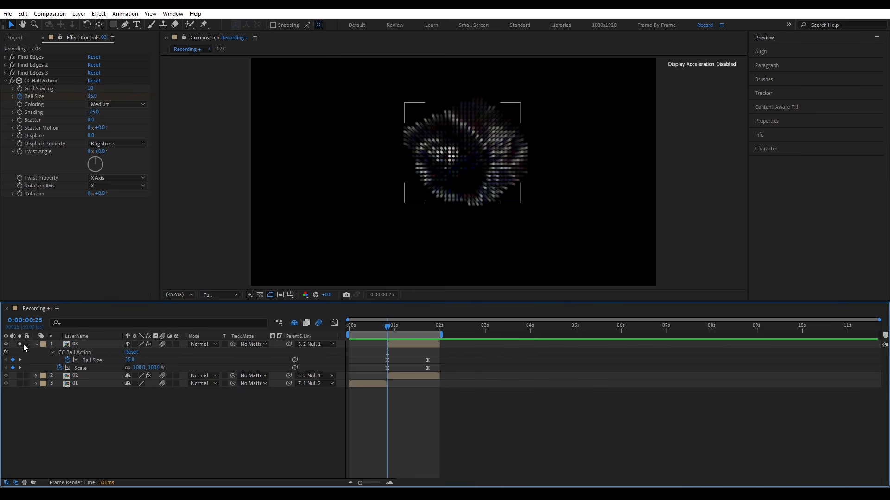
pyautogui.press('space')
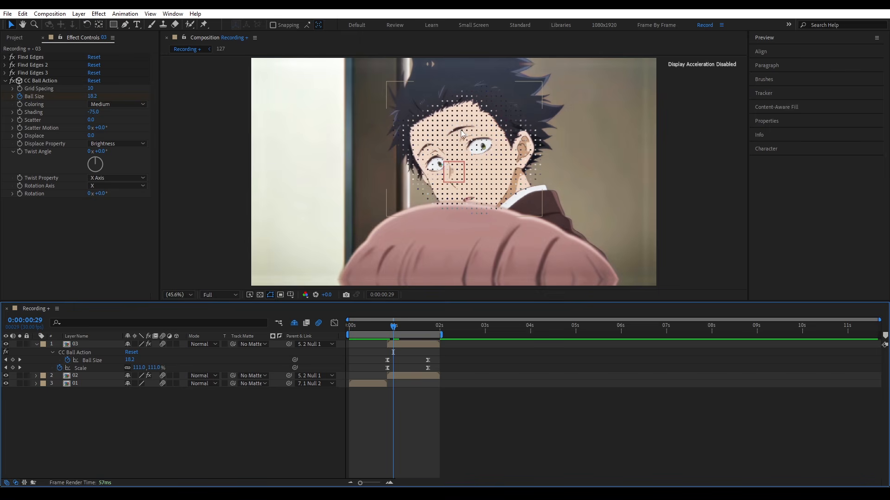
# Step: Add an Extract effect before CC Ball Action and raise its Black Point to remove the dark dots over the face
pyautogui.click(401, 345)
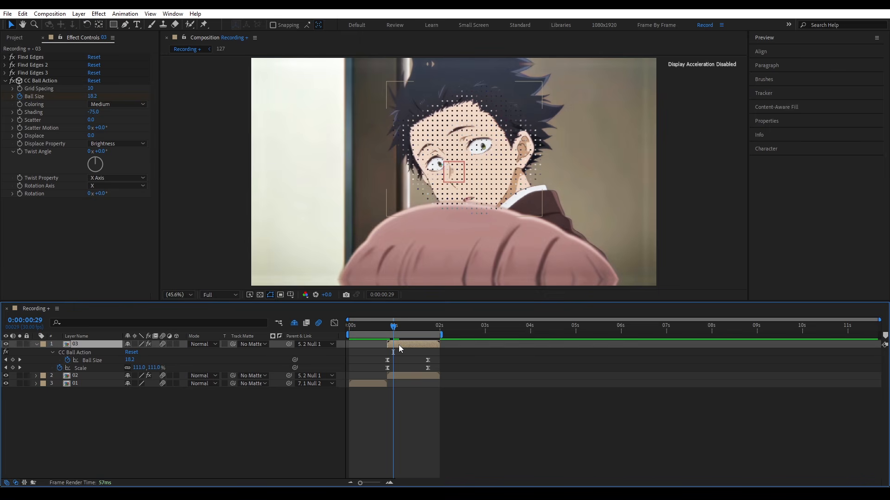
pyautogui.hotkey('ctrl', 'space')
pyautogui.write('extra')
pyautogui.press('Return')
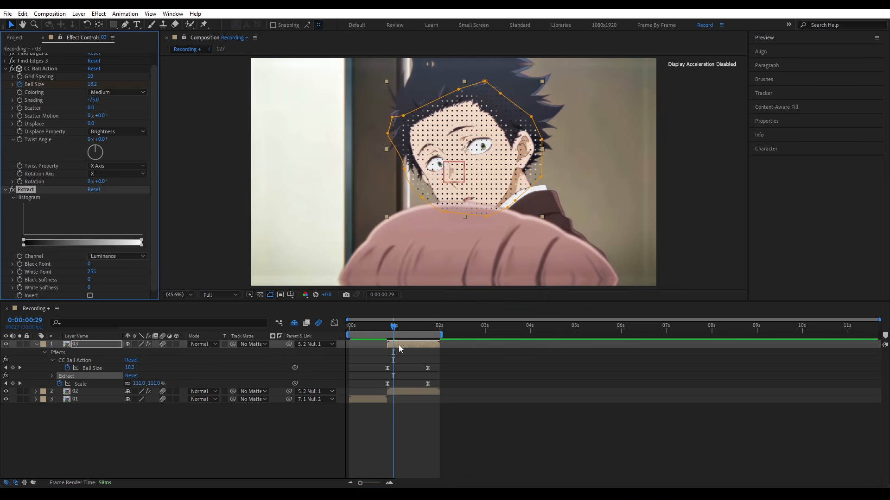
pyautogui.moveTo(29, 82); pyautogui.dragTo(30, 80)
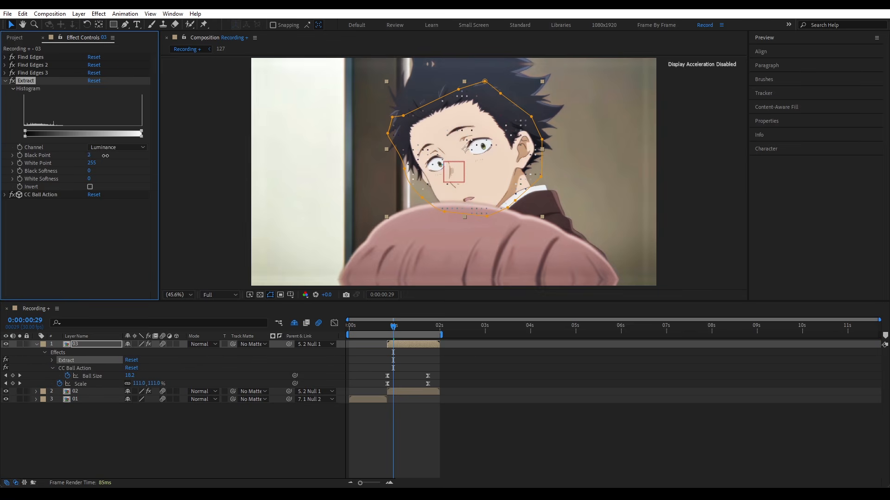
pyautogui.moveTo(393, 326); pyautogui.dragTo(408, 326)
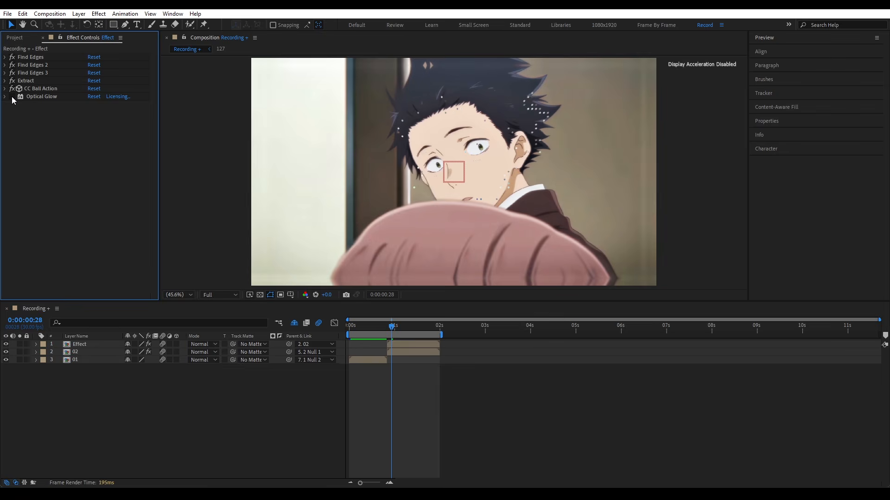
# Step: Enable Optical Glow on the Effect layer and review the finished dot effect and its settings
pyautogui.click(12, 97)
pyautogui.moveTo(380, 332); pyautogui.dragTo(356, 329)
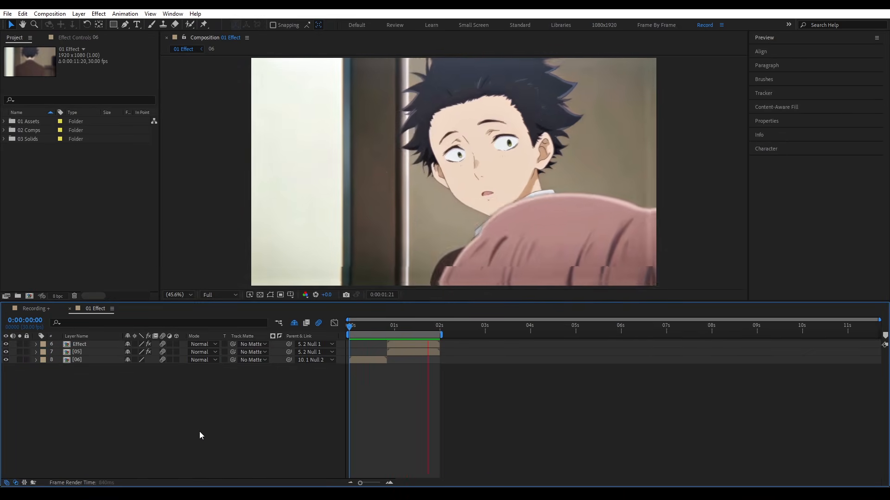
pyautogui.click(80, 344)
pyautogui.click(94, 39)
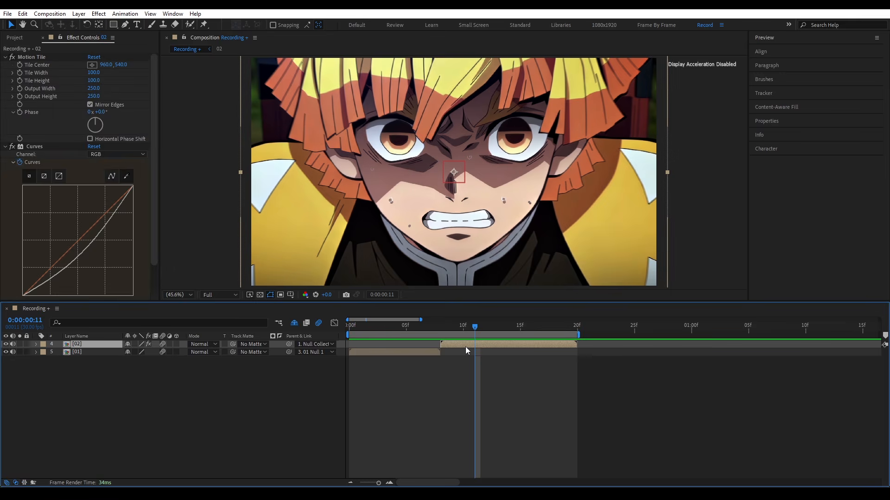
# Step: Duplicate clip 02 and animate the copy from 100% Scale and Opacity at 0:00:00:08 to Scale 136% and Opacity 0% at 0:00:00:19
pyautogui.hotkey('ctrl', 'd')
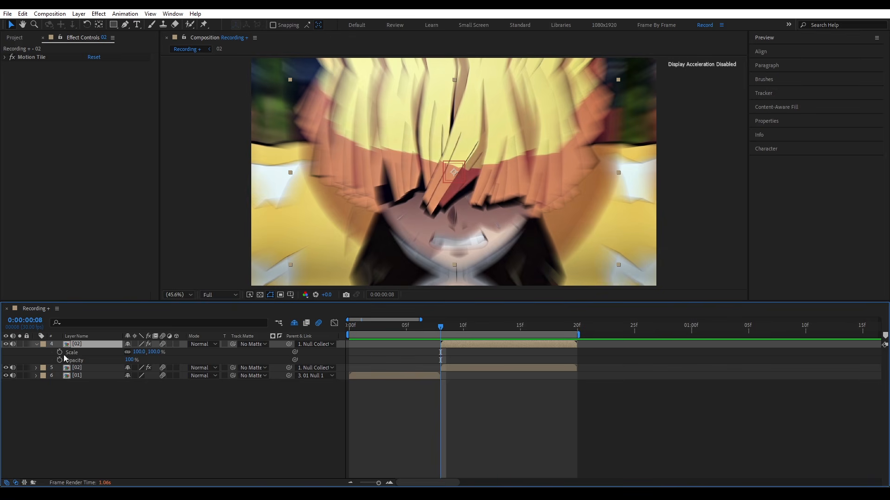
pyautogui.click(479, 330)
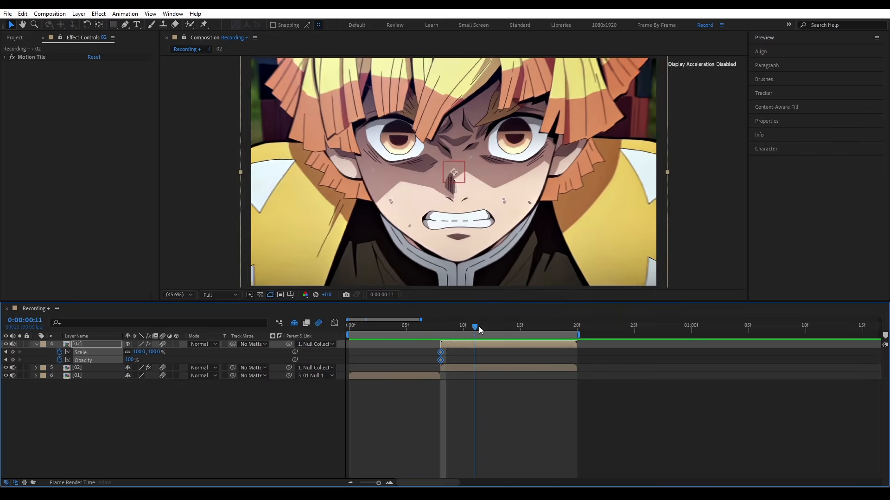
pyautogui.moveTo(157, 352); pyautogui.dragTo(43, 366)
# Step: Easy-ease the copy's Scale and Opacity keyframes and shape their speed curves to start fast and settle slowly
pyautogui.press('F9')
pyautogui.hotkey('shift', 'F3')
pyautogui.moveTo(416, 373); pyautogui.dragTo(610, 409)
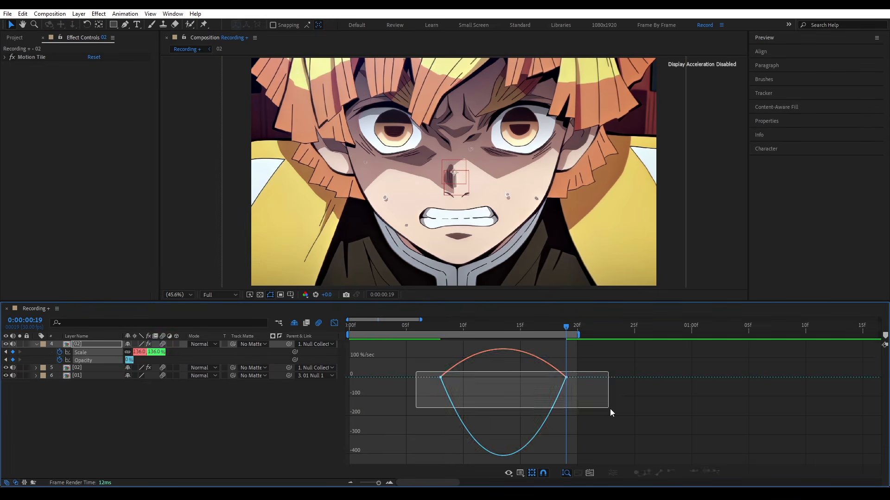
pyautogui.moveTo(524, 377); pyautogui.dragTo(440, 377)
pyautogui.moveTo(483, 377); pyautogui.dragTo(445, 378)
pyautogui.hotkey('shift', 'F3')
pyautogui.click(444, 402)
# Step: Add an Invert effect to the fading copy of clip 02
pyautogui.moveTo(486, 327)
pyautogui.mouseDown()
pyautogui.moveTo(446, 326)
pyautogui.moveTo(497, 327)
pyautogui.mouseUp()
pyautogui.click(483, 344)
pyautogui.hotkey('ctrl', 'space')
pyautogui.write('invert')
pyautogui.press('Return')
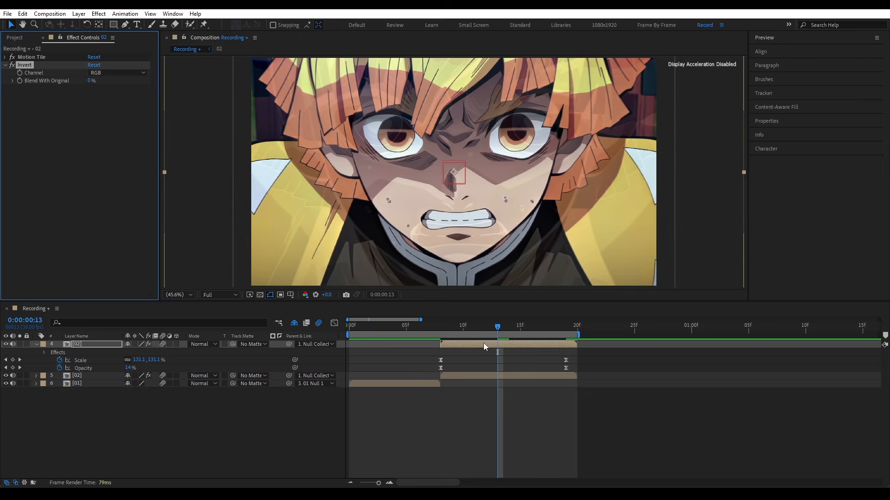
# Step: Add a Black & White effect to the inverted copy and check the ghost fade over the following frames
pyautogui.click(455, 325)
pyautogui.hotkey('ctrl', 'space')
pyautogui.write('bla')
pyautogui.press('Return')
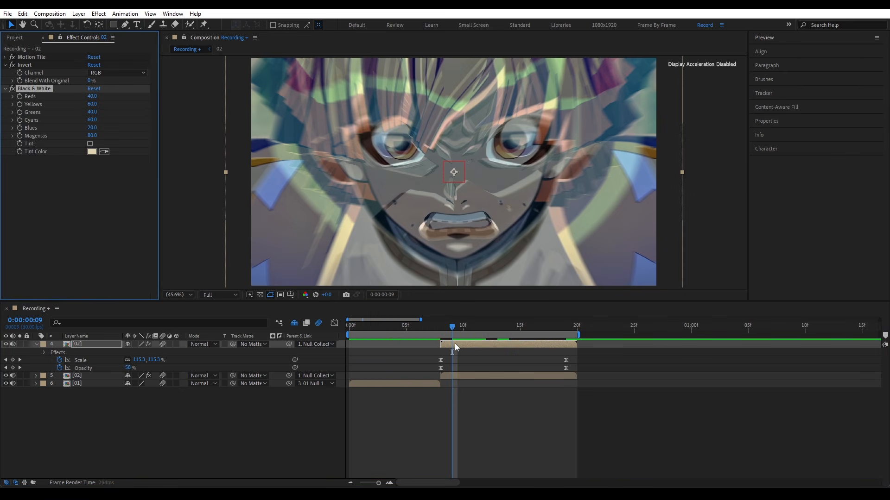
pyautogui.moveTo(452, 326); pyautogui.dragTo(498, 329)
pyautogui.click(197, 368)
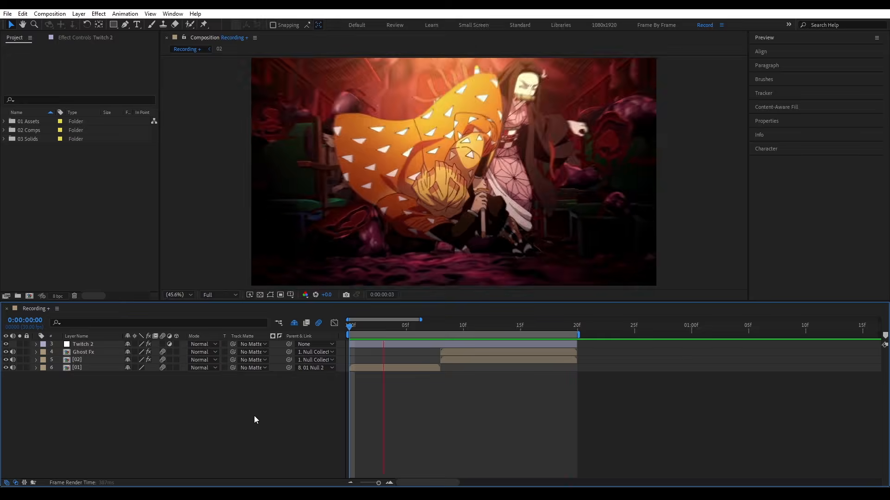
# Step: Add a Cartoon effect to the Outline layer and set its Render to Edges
pyautogui.hotkey('ctrl', 'space')
pyautogui.write('cart')
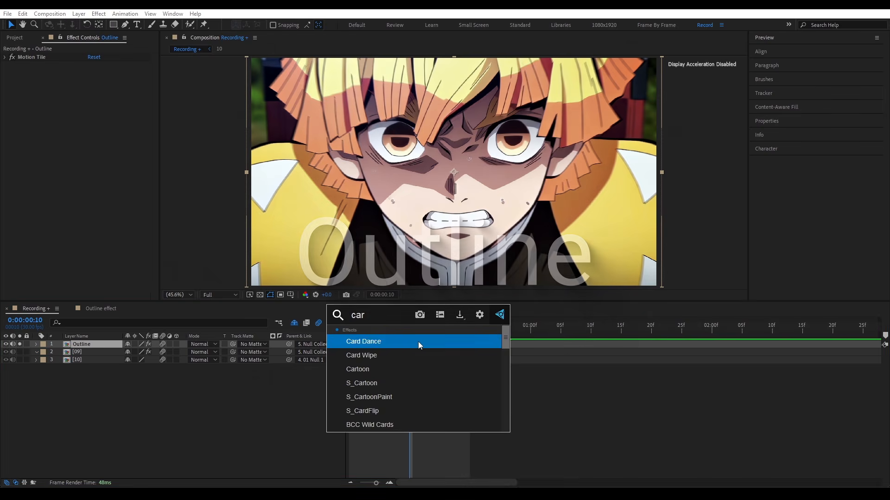
pyautogui.press('Return')
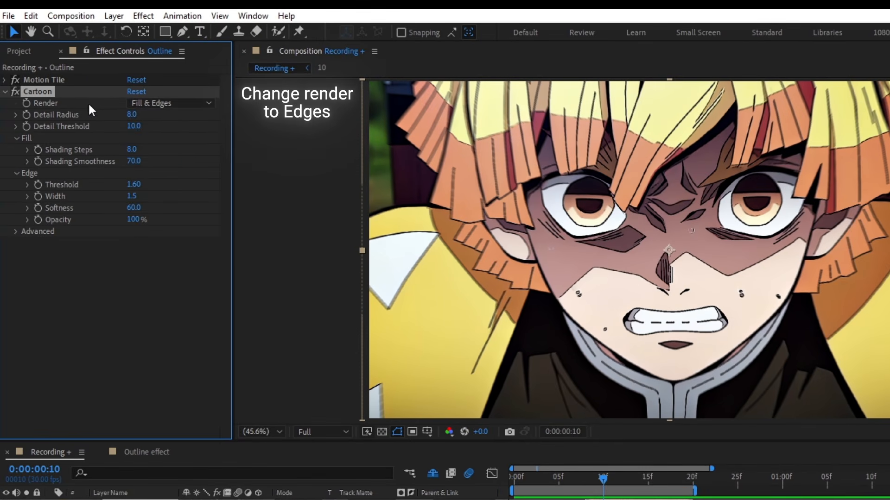
pyautogui.click(139, 103)
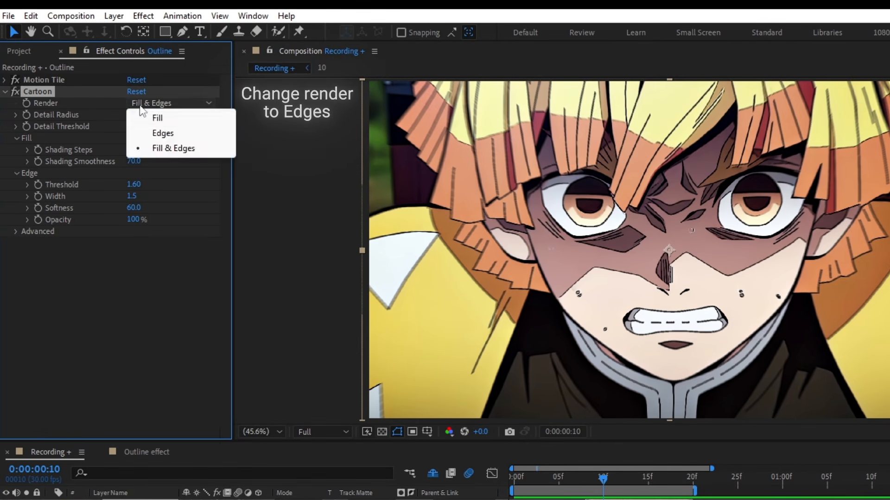
pyautogui.click(159, 132)
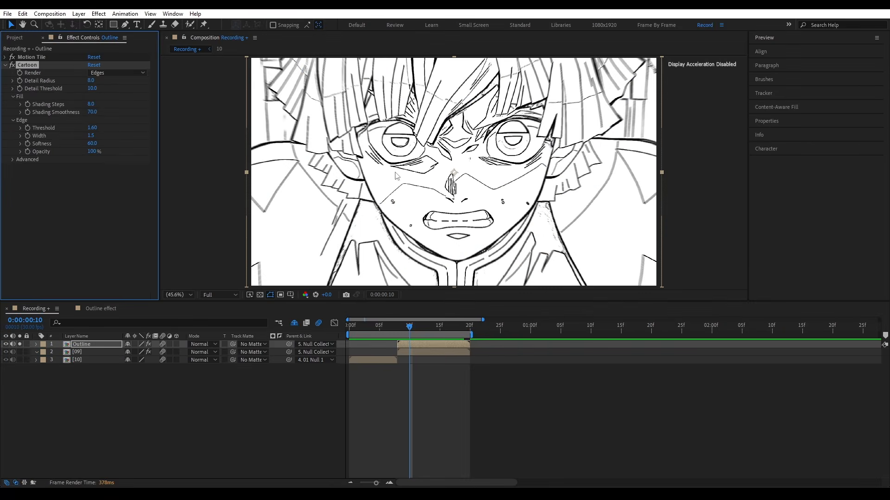
# Step: Add Invert and Tint effects to the Outline layer and map the Tint's white to yellow
pyautogui.hotkey('ctrl', 'space')
pyautogui.write('invert')
pyautogui.press('Return')
pyautogui.hotkey('ctrl', 'space')
pyautogui.write('tint')
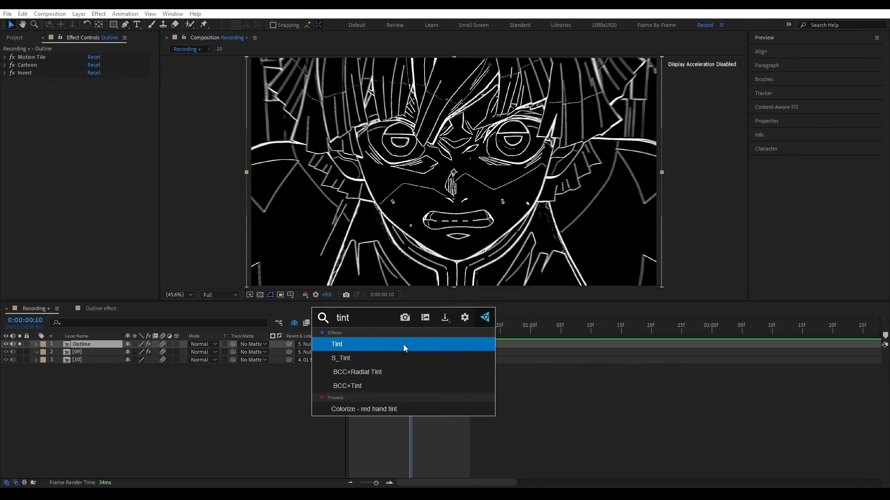
pyautogui.press('Return')
pyautogui.click(93, 97)
pyautogui.click(184, 345)
pyautogui.press('Return')
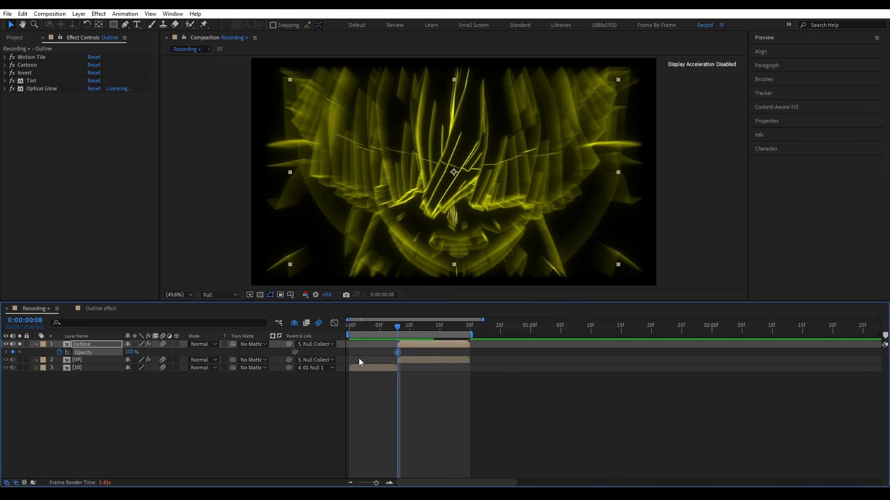
# Step: Fade out the Outline layer by keyframing a lowered Opacity at about 0:00:00:17
pyautogui.click(452, 326)
pyautogui.moveTo(129, 352); pyautogui.dragTo(19, 355)
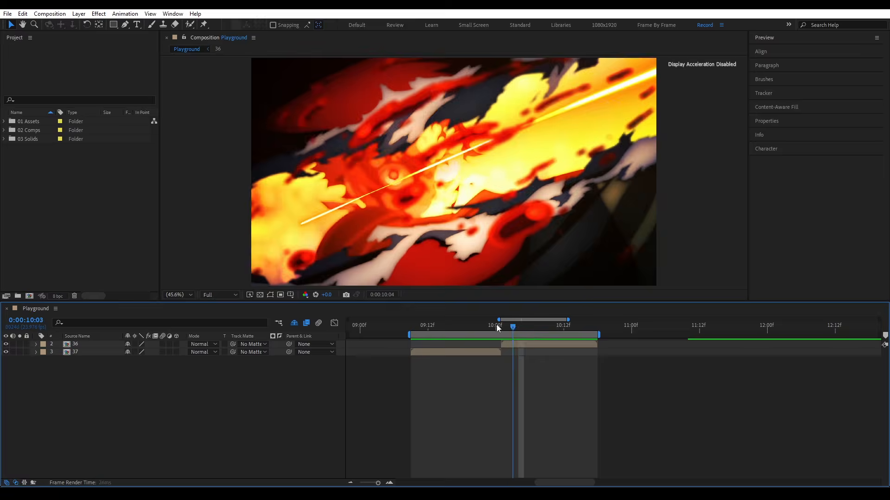
# Step: Preview the two consecutive clips 37 and 36 from 0:00:09:09
pyautogui.moveTo(496, 325); pyautogui.dragTo(414, 326)
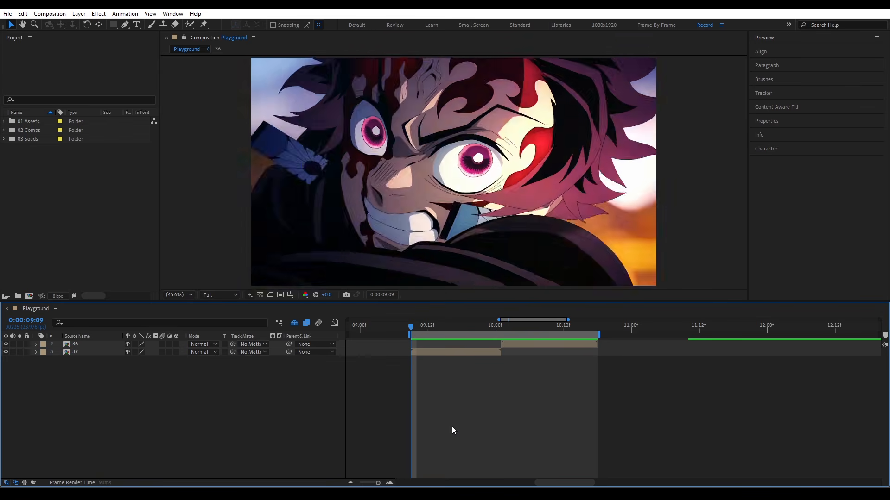
pyautogui.press('space')
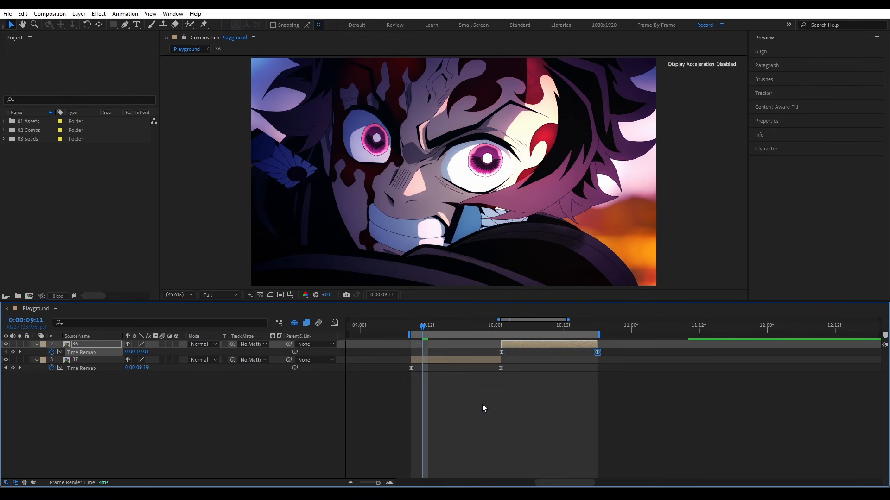
pyautogui.press('pagedown')
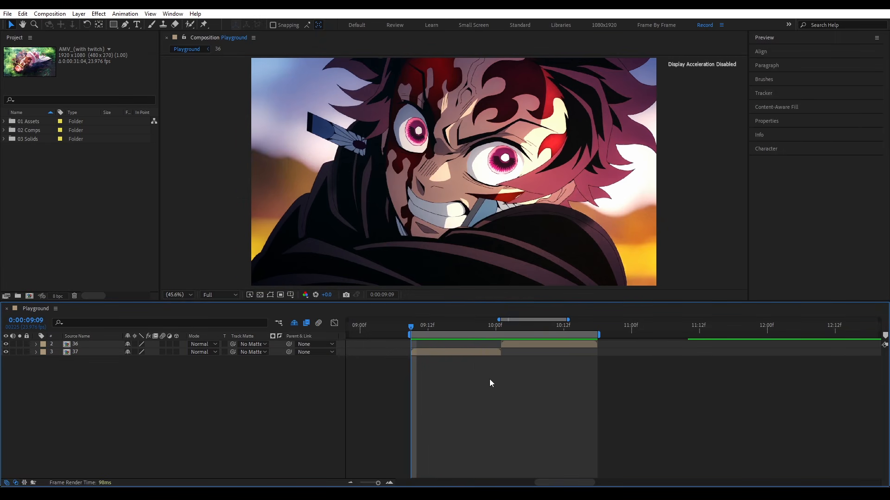
# Step: Enable time remapping on clip 37 and apply Easy Ease to its Time Remap keyframes
pyautogui.click(460, 355)
pyautogui.hotkey('ctrl', 'alt', 't')
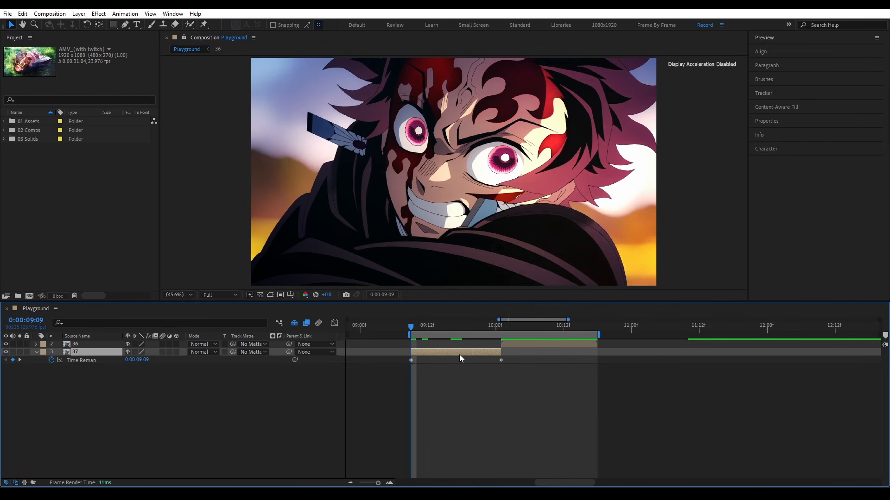
pyautogui.press('space')
pyautogui.press('space')
pyautogui.press('F9')
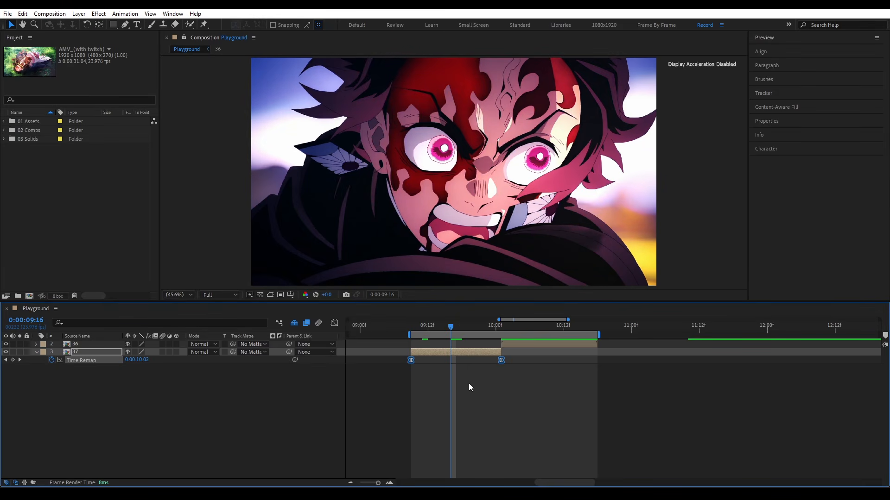
# Step: Reshape clip 37's Time Remap value graph so it rises steeply from the first keyframe and eases into the last
pyautogui.click(334, 323)
pyautogui.rightClick(487, 402)
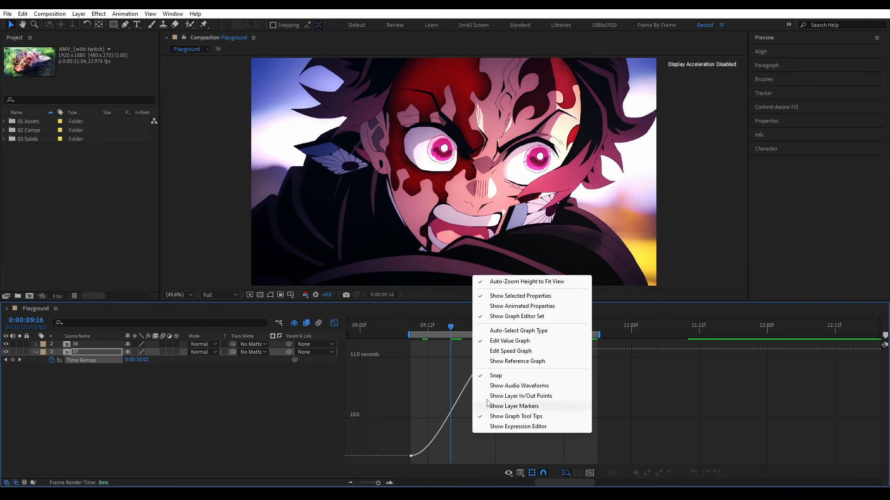
pyautogui.click(392, 411)
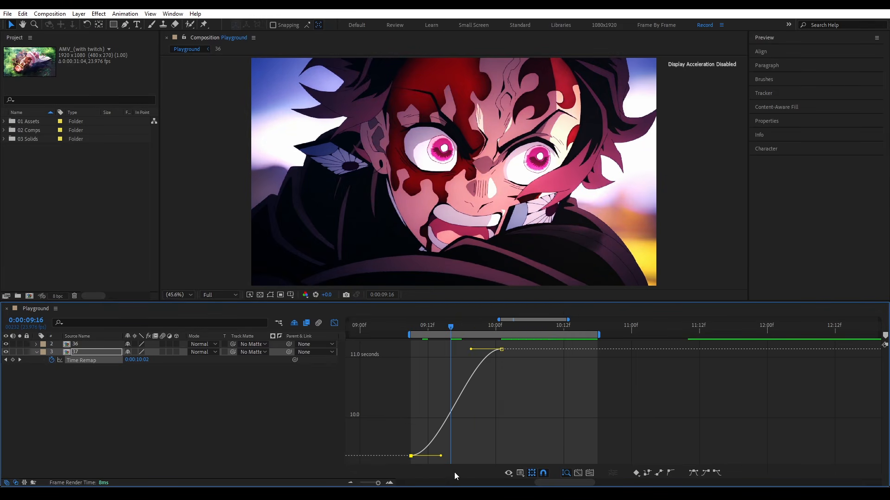
pyautogui.moveTo(444, 456); pyautogui.dragTo(440, 440)
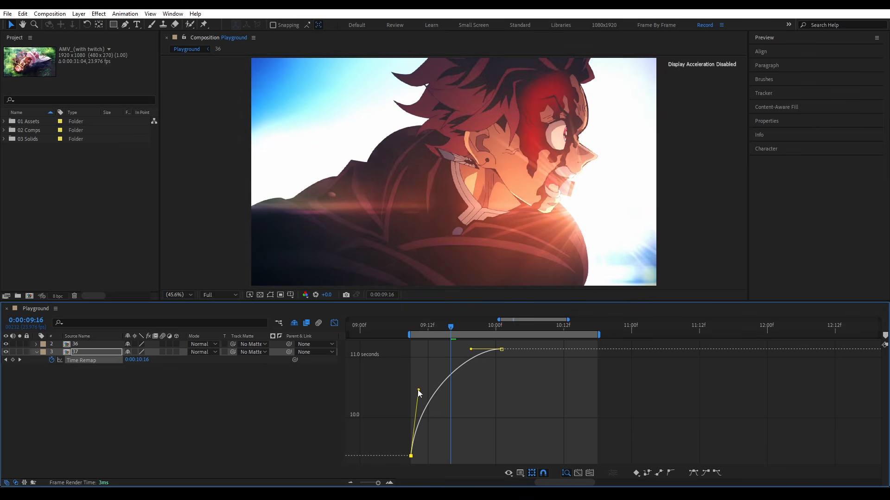
pyautogui.click(334, 323)
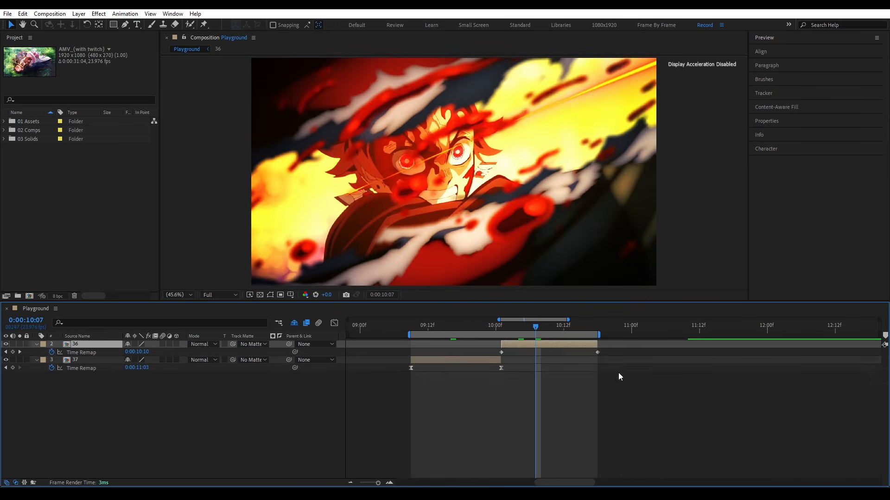
# Step: Apply Easy Ease to clip 36's Time Remap keyframes, steepen the start of its value graph and preview the transition
pyautogui.press('F9')
pyautogui.click(334, 323)
pyautogui.click(88, 352)
pyautogui.moveTo(477, 456); pyautogui.dragTo(453, 408)
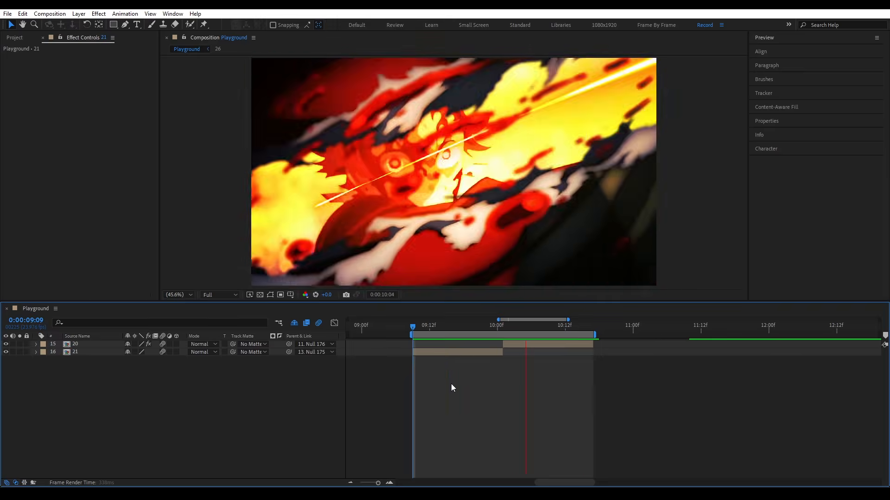
pyautogui.press('space')
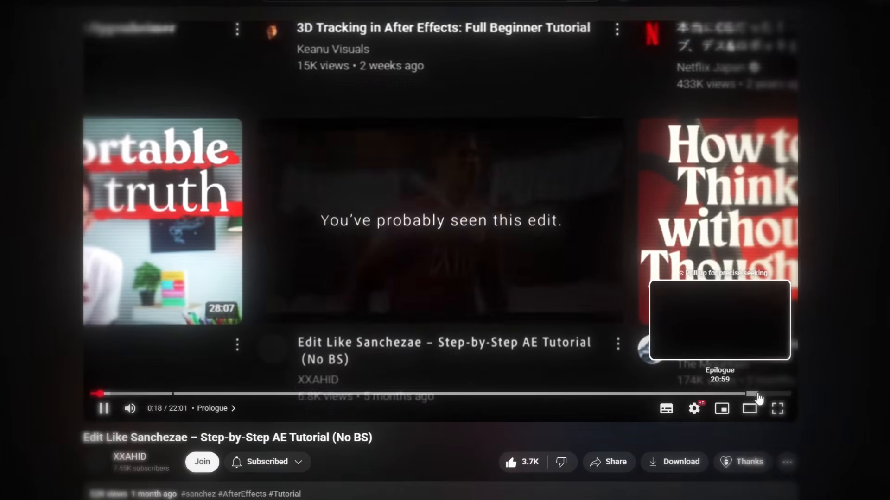
# Step: Switch to the YouTube tutorial and skip ahead to its Epilogue chapter
pyautogui.click(761, 394)
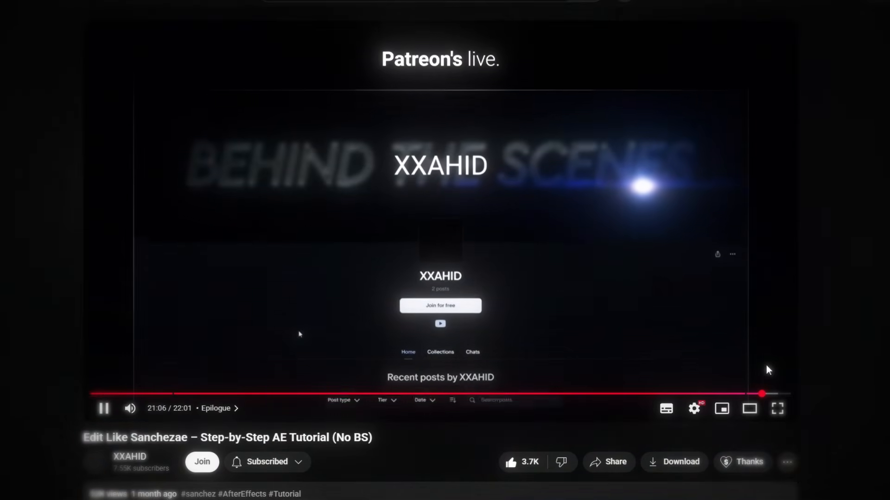